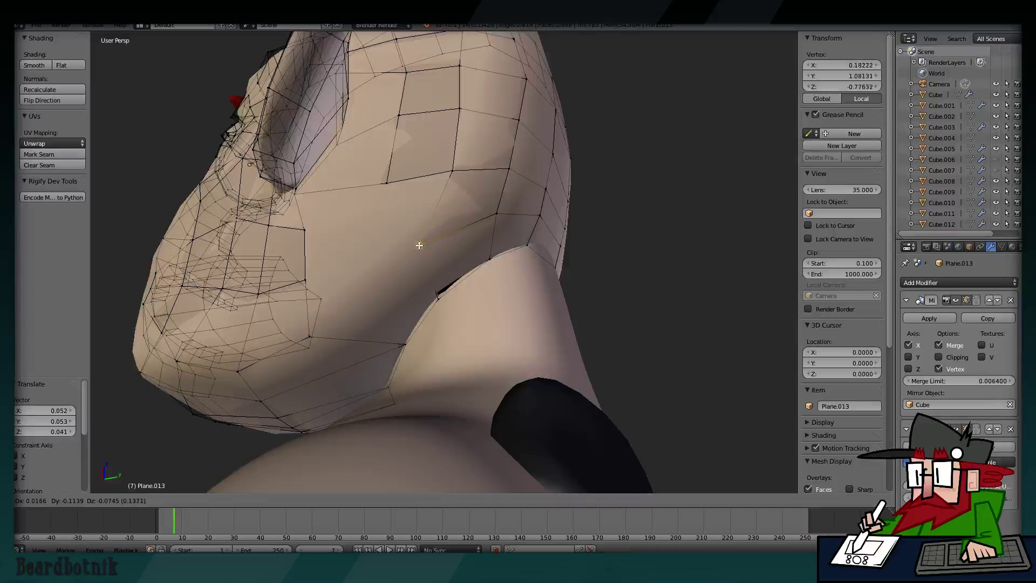
Fill a new face between three selected jaw-edge vertices.
{"action": "left_click", "coordinate": [434, 243]}
{"action": "right_click", "coordinate": [312, 334], "text": "shift"}
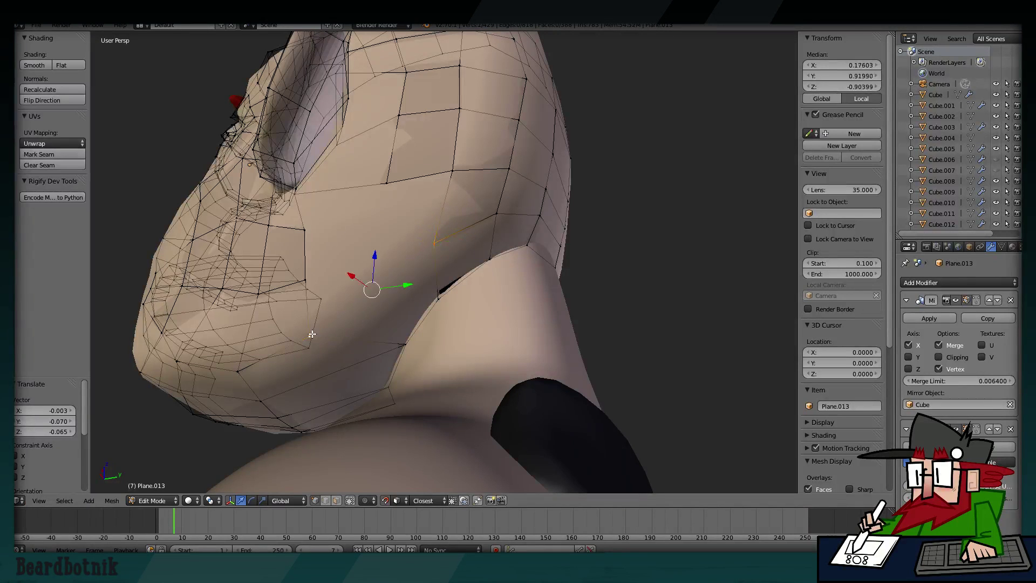
{"action": "right_click", "coordinate": [405, 344], "text": "shift"}
{"action": "right_click", "coordinate": [434, 292], "text": "shift"}
{"action": "key", "text": "f"}
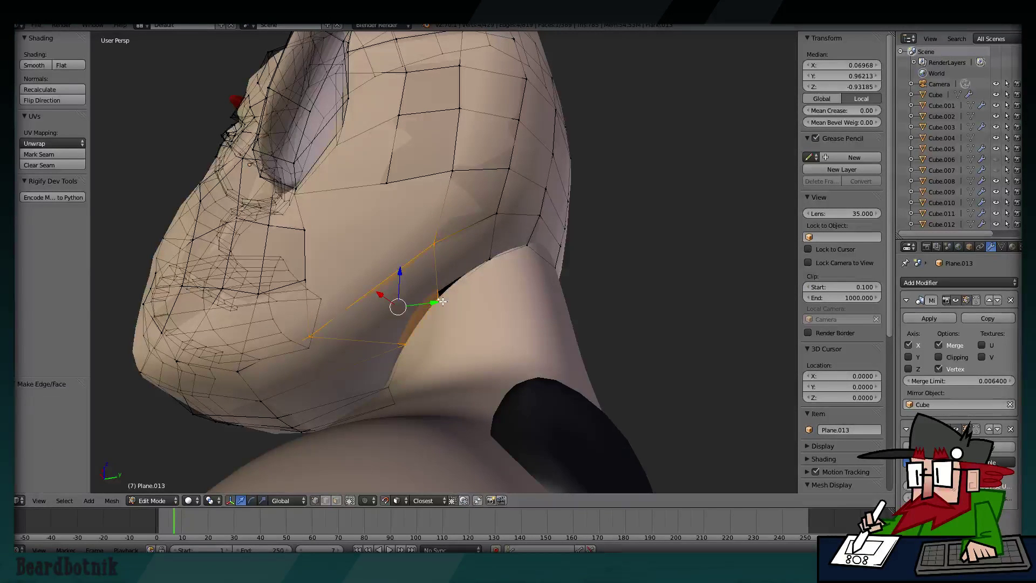
{"action": "mouse_move", "coordinate": [446, 301]}
{"action": "middle_mouse_down"}
{"action": "mouse_move", "coordinate": [518, 318]}
{"action": "mouse_move", "coordinate": [421, 324]}
{"action": "mouse_move", "coordinate": [405, 313]}
{"action": "middle_mouse_up"}
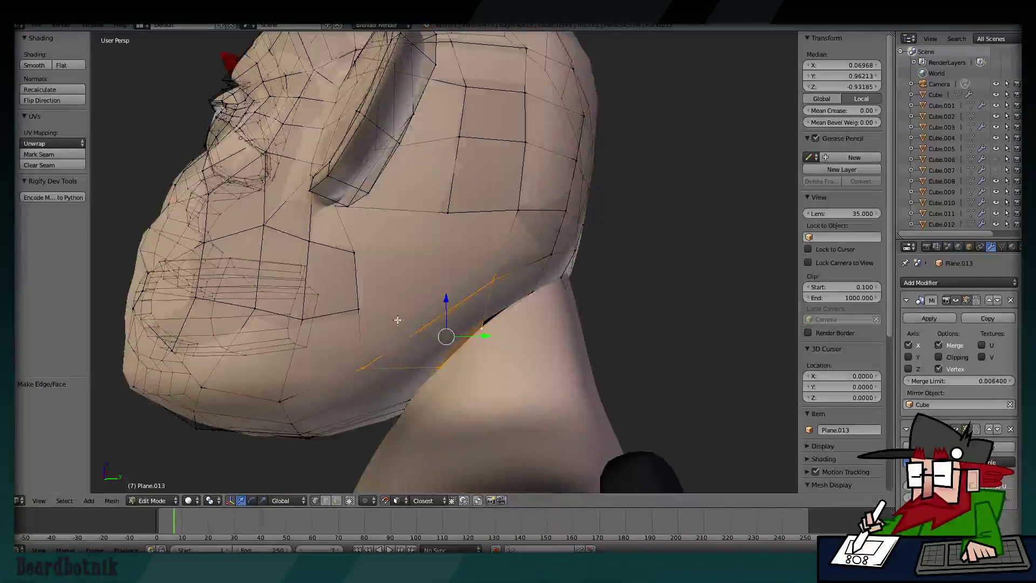
Move a vertex under the jaw up toward the cheek.
{"action": "right_click", "coordinate": [356, 308]}
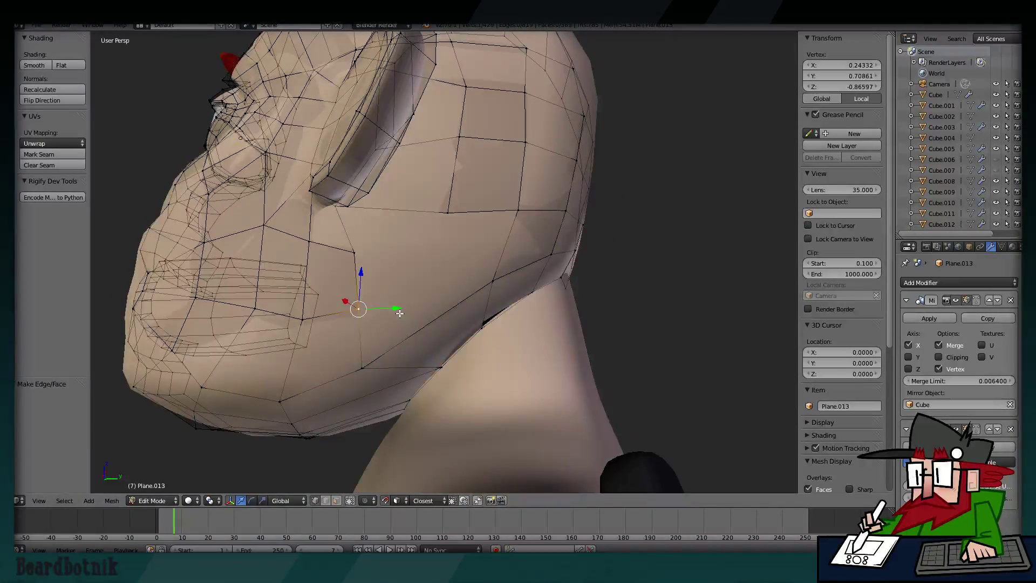
{"action": "middle_click_drag", "start_coordinate": [374, 290], "coordinate": [378, 247]}
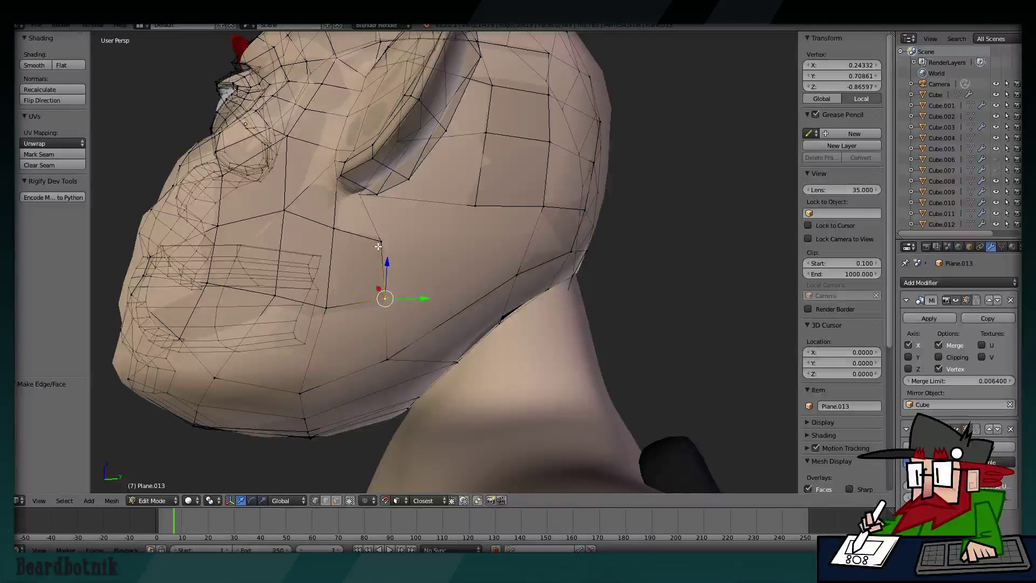
{"action": "middle_click_drag", "start_coordinate": [393, 254], "coordinate": [393, 235]}
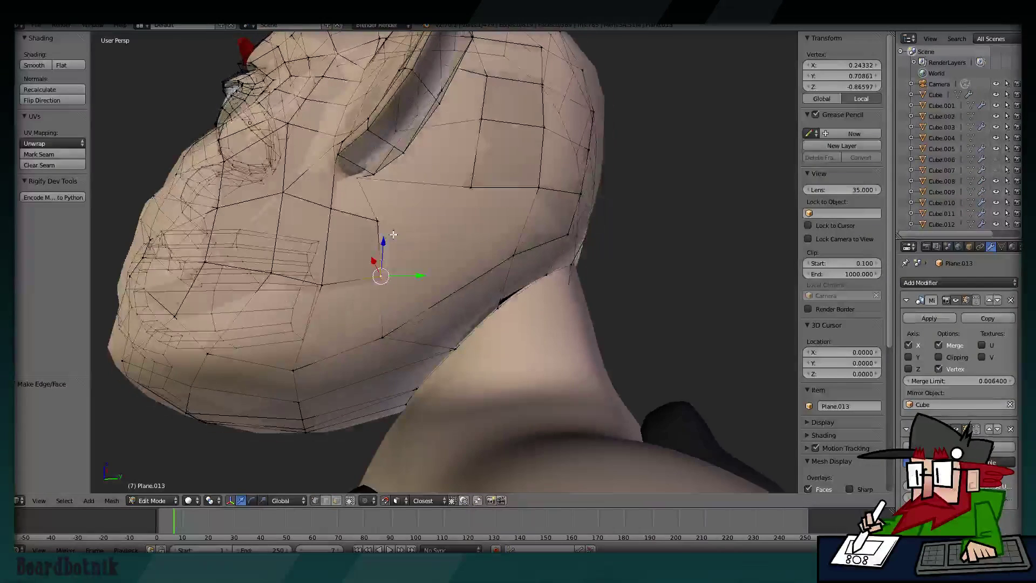
{"action": "key", "text": "g"}
{"action": "left_click", "coordinate": [362, 182]}
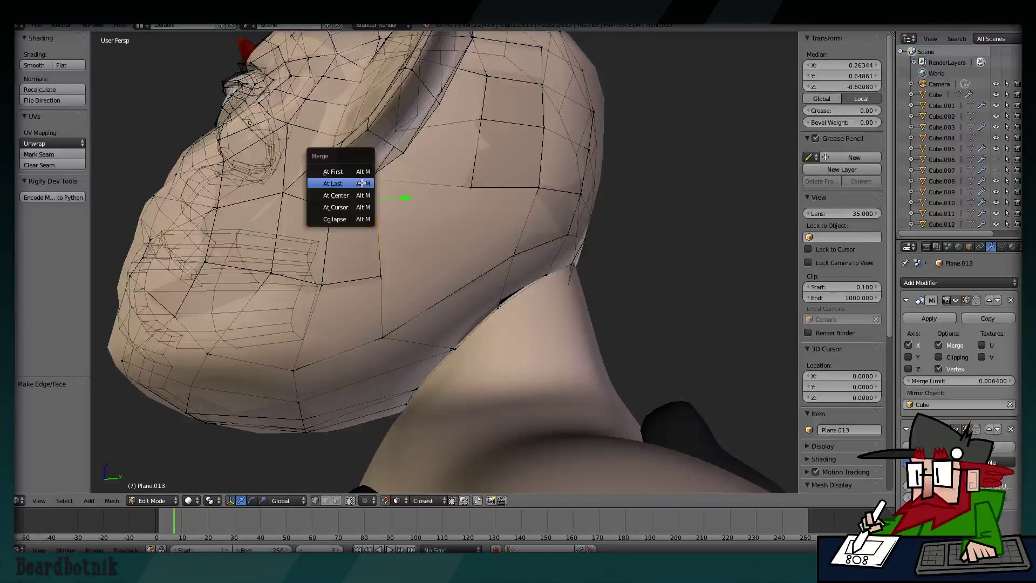
Extrude a new vertex onto the cheek and fill a quad face from four corners.
{"action": "right_click", "coordinate": [382, 271]}
{"action": "key", "text": "e"}
{"action": "left_click", "coordinate": [466, 242]}
{"action": "right_click", "coordinate": [470, 186], "text": "shift"}
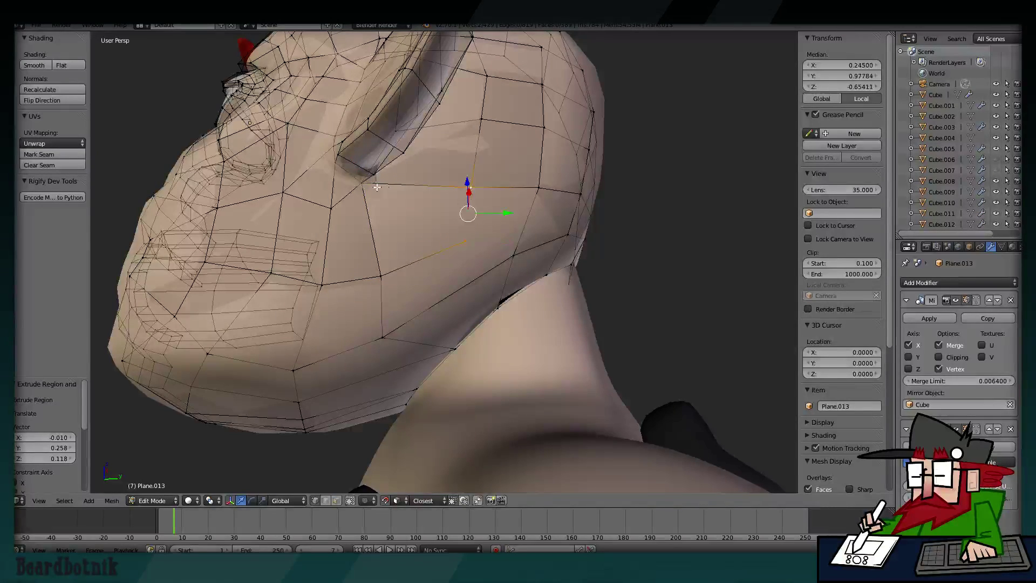
{"action": "right_click", "coordinate": [376, 187], "text": "shift"}
{"action": "right_click", "coordinate": [382, 274], "text": "shift"}
{"action": "key", "text": "f"}
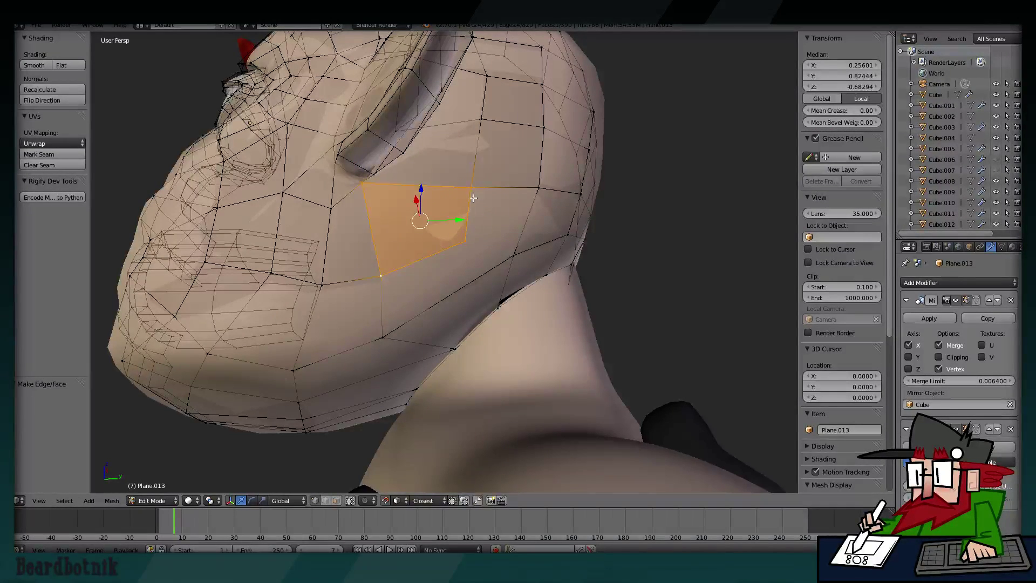
{"action": "middle_click_drag", "start_coordinate": [473, 198], "coordinate": [453, 207]}
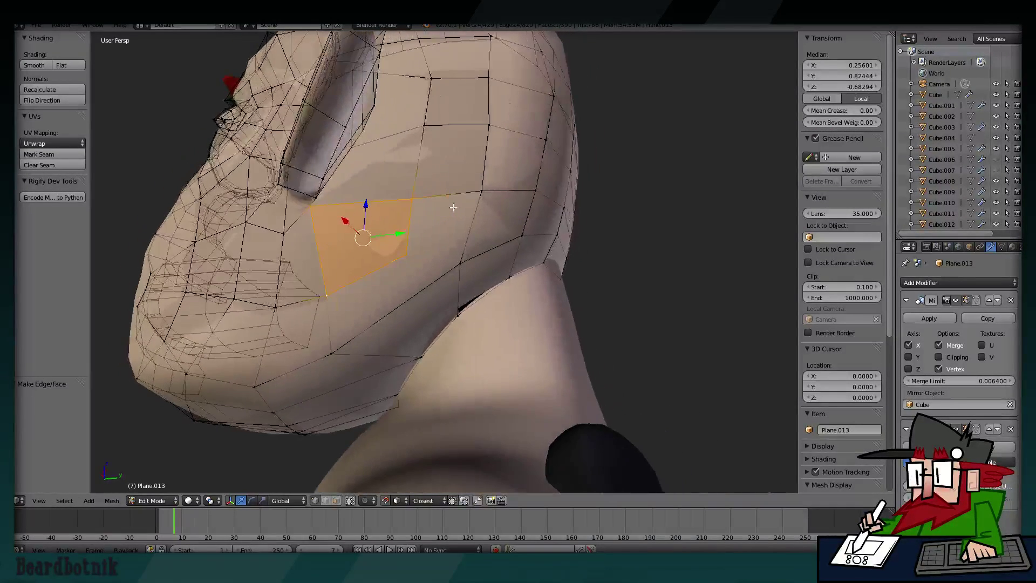
Select vertices along the next cheek and lower-jaw gap, then return to Object Mode.
{"action": "right_click", "coordinate": [413, 217]}
{"action": "right_click", "coordinate": [406, 254], "text": "shift"}
{"action": "right_click", "coordinate": [473, 208], "text": "shift"}
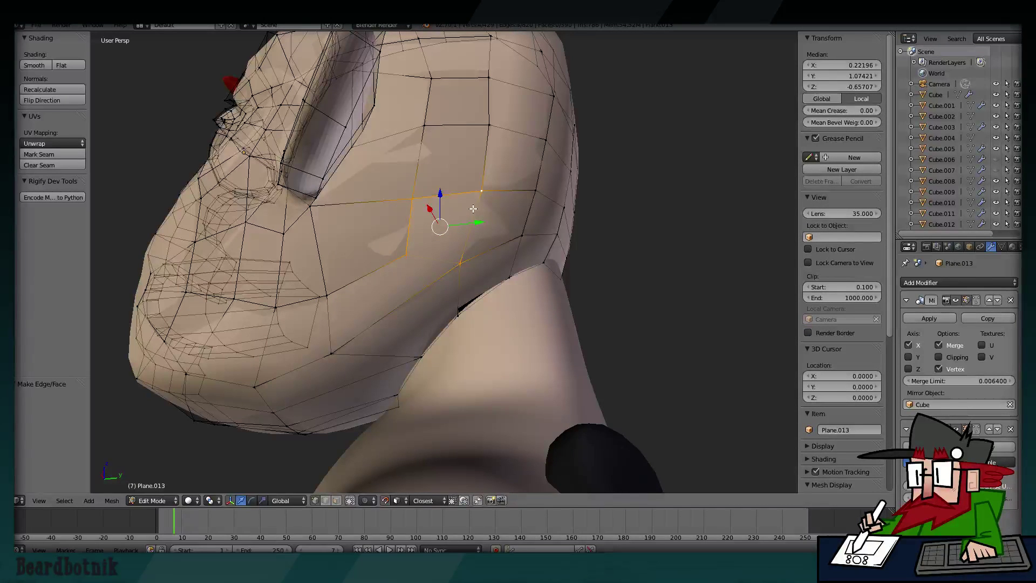
{"action": "right_click", "coordinate": [324, 295], "text": "shift"}
{"action": "right_click", "coordinate": [331, 352], "text": "shift"}
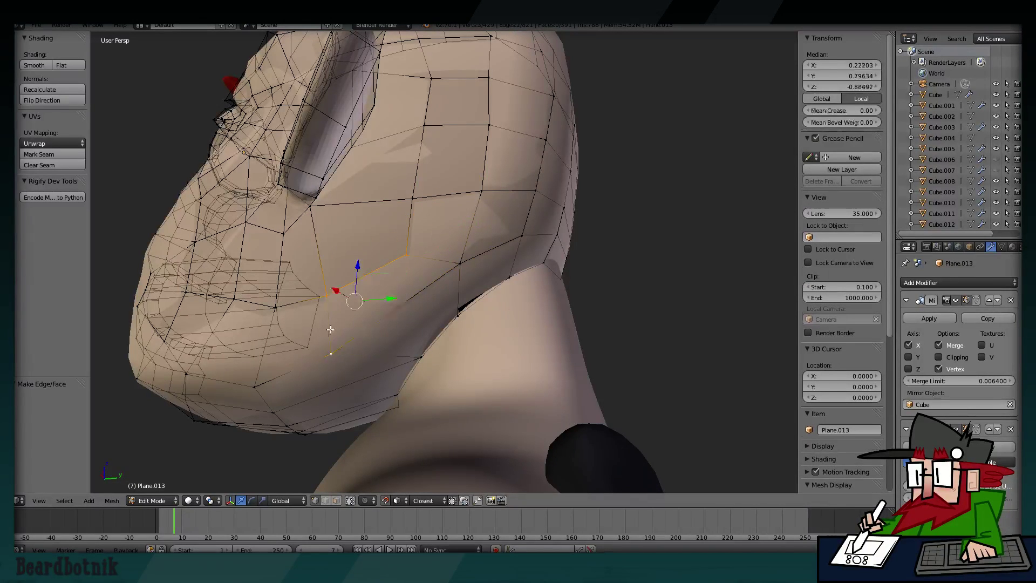
{"action": "right_click", "coordinate": [469, 260], "text": "shift"}
{"action": "key", "text": "Tab"}
Move the original sculpted Cube head to another layer.
{"action": "right_click", "coordinate": [381, 214]}
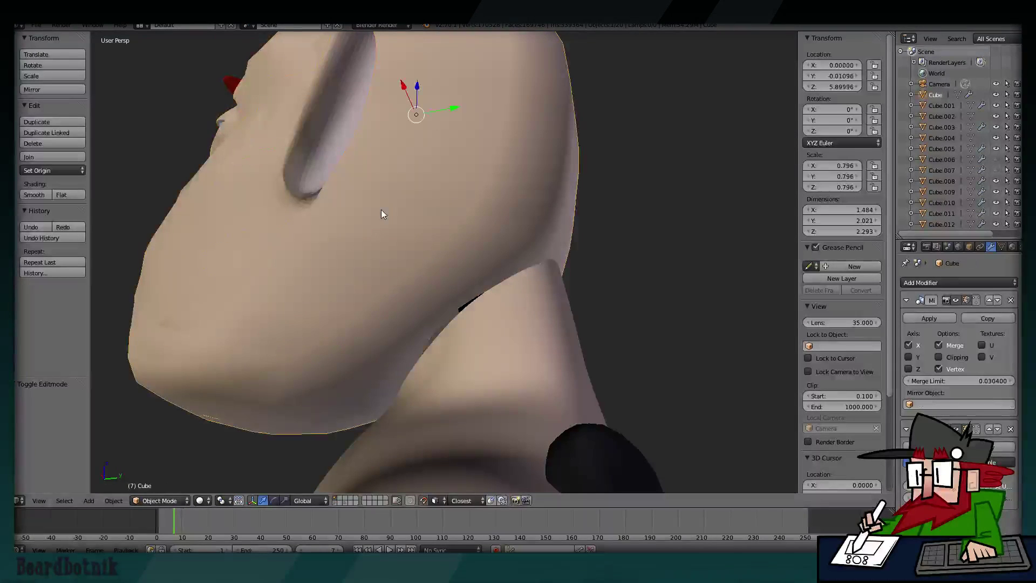
{"action": "key", "text": "m"}
{"action": "left_click", "coordinate": [466, 238]}
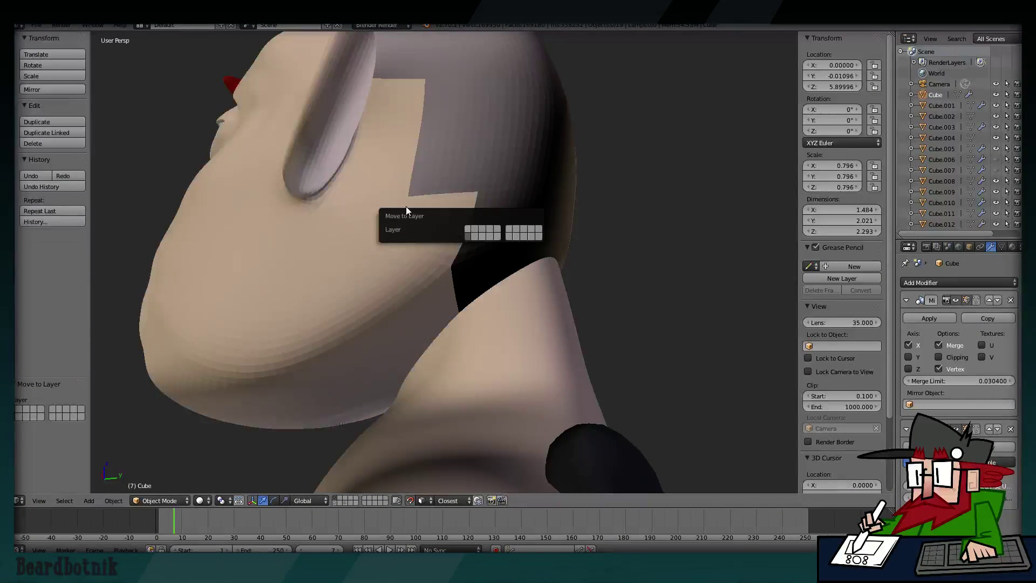
{"action": "scroll", "coordinate": [457, 241], "scroll_direction": "down", "scroll_amount": 5}
Select the retopology mesh Plane.013 and enter Edit Mode on it.
{"action": "mouse_move", "coordinate": [457, 241]}
{"action": "middle_mouse_down"}
{"action": "mouse_move", "coordinate": [544, 245]}
{"action": "mouse_move", "coordinate": [479, 263]}
{"action": "middle_mouse_up"}
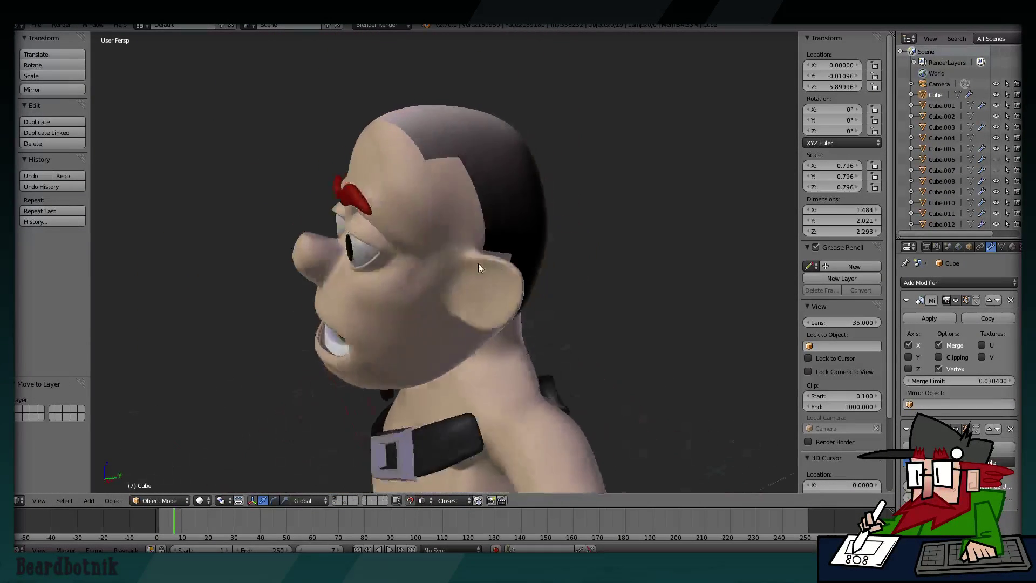
{"action": "right_click", "coordinate": [470, 194]}
{"action": "key", "text": "Tab"}
{"action": "mouse_move", "coordinate": [471, 194]}
{"action": "middle_mouse_down"}
{"action": "mouse_move", "coordinate": [501, 188]}
{"action": "mouse_move", "coordinate": [481, 186]}
{"action": "middle_mouse_up"}
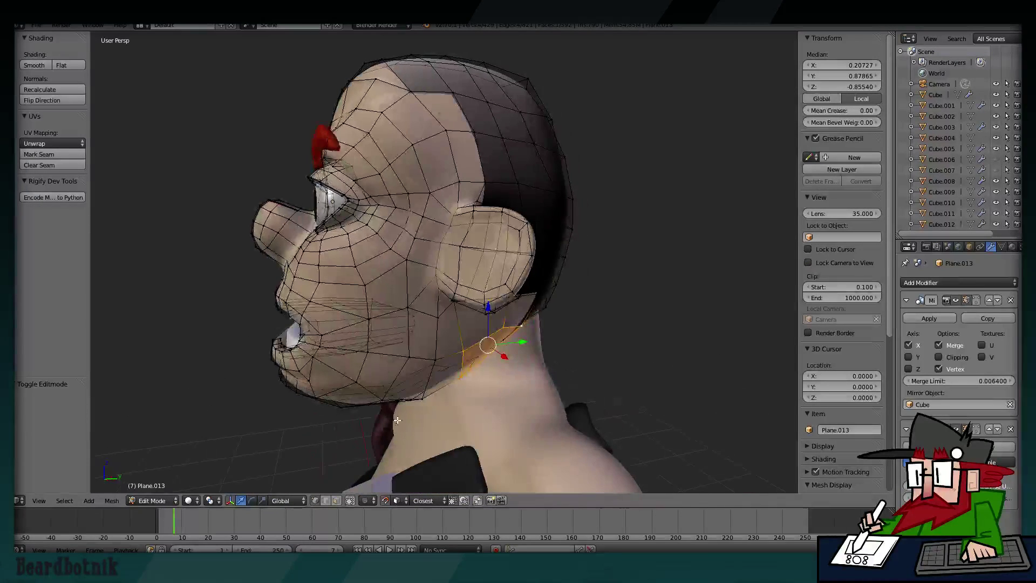
Select the back-of-head faces, recalculate their normals, and toggle Edit Mode to check the shading.
{"action": "middle_click_drag", "start_coordinate": [403, 309], "coordinate": [469, 205]}
{"action": "right_click", "coordinate": [469, 205]}
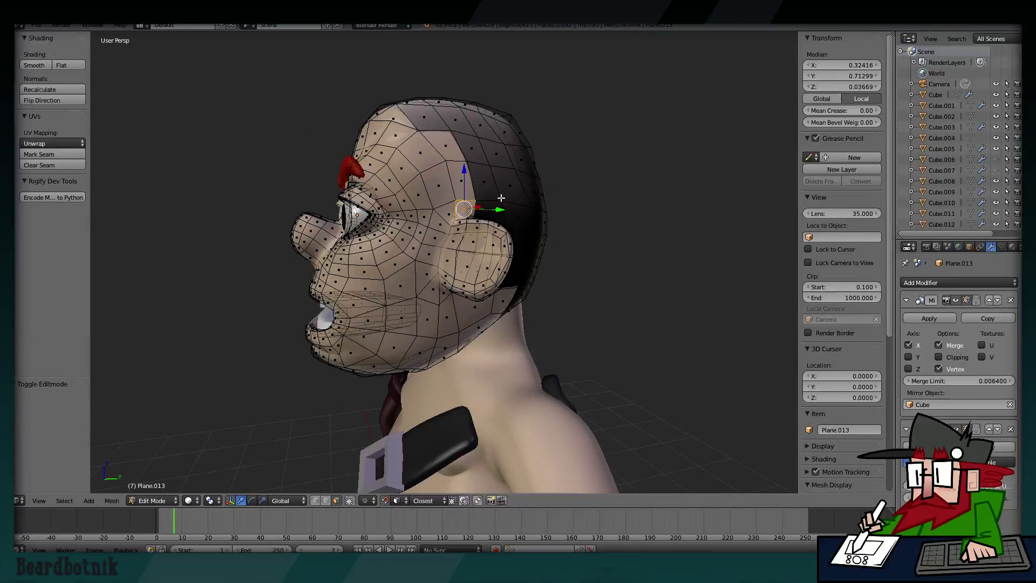
{"action": "key", "text": "g"}
{"action": "mouse_move", "coordinate": [582, 246]}
{"action": "left_mouse_down", "text": "ctrl"}
{"action": "mouse_move", "coordinate": [536, 85]}
{"action": "mouse_move", "coordinate": [643, 154]}
{"action": "left_mouse_up", "text": "ctrl"}
{"action": "left_click", "coordinate": [54, 90]}
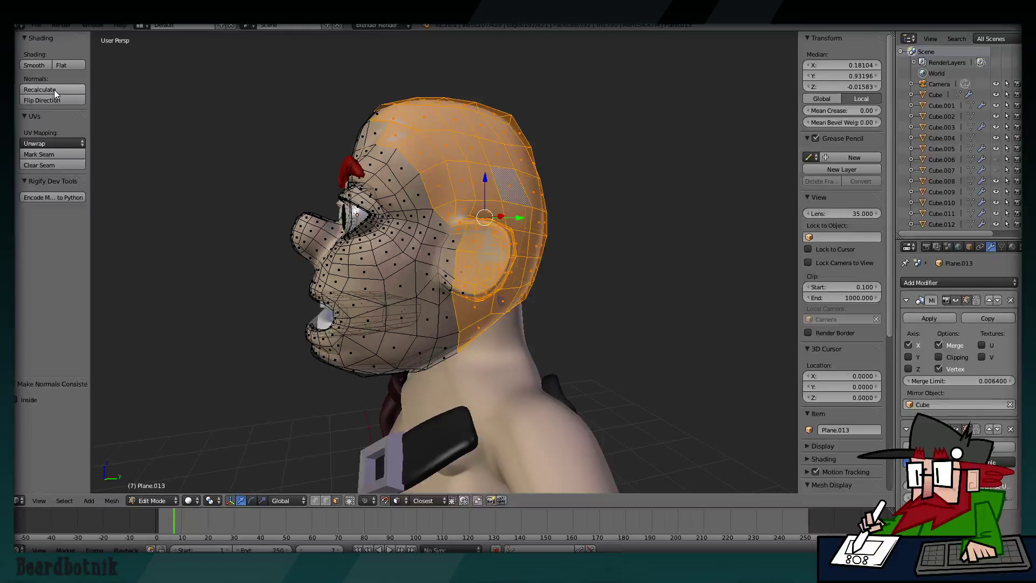
{"action": "key", "text": "Tab"}
{"action": "mouse_move", "coordinate": [481, 256]}
{"action": "middle_mouse_down"}
{"action": "mouse_move", "coordinate": [371, 248]}
{"action": "mouse_move", "coordinate": [412, 238]}
{"action": "mouse_move", "coordinate": [394, 241]}
{"action": "mouse_move", "coordinate": [436, 211]}
{"action": "middle_mouse_up"}
{"action": "key", "text": "Tab"}
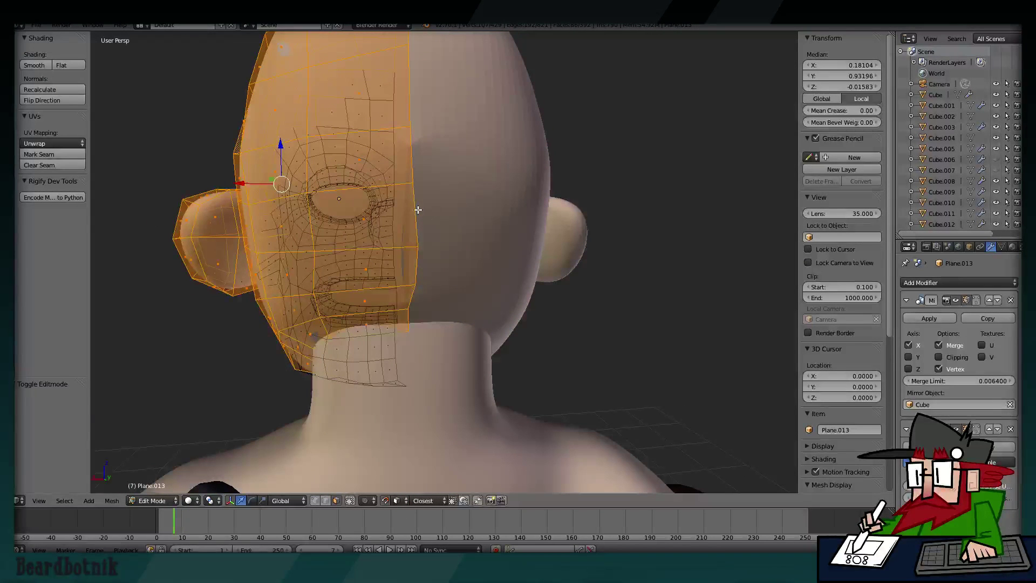
In vertex select mode, slide two eye-corner vertices sideways along X.
{"action": "key", "text": "ctrl+Tab"}
{"action": "right_click", "coordinate": [411, 128]}
{"action": "right_click", "coordinate": [413, 184]}
{"action": "key", "text": "g"}
{"action": "key", "text": "x"}
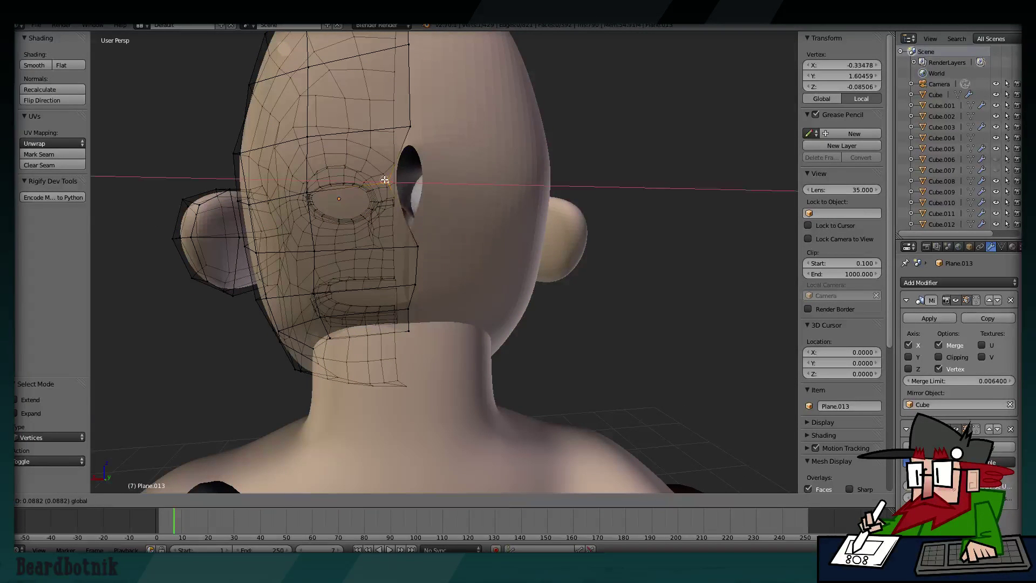
{"action": "left_click", "coordinate": [405, 181]}
{"action": "right_click", "coordinate": [412, 246]}
{"action": "key", "text": "g"}
{"action": "key", "text": "x"}
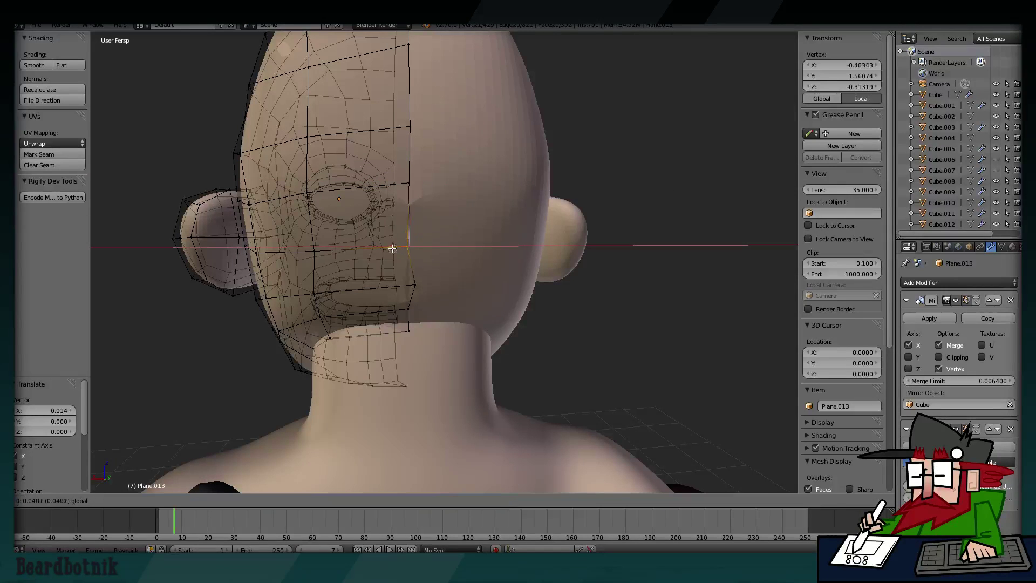
{"action": "left_click", "coordinate": [394, 248]}
Slide a vertex beside the mouth and a higher centre-line vertex along X.
{"action": "right_click", "coordinate": [413, 284]}
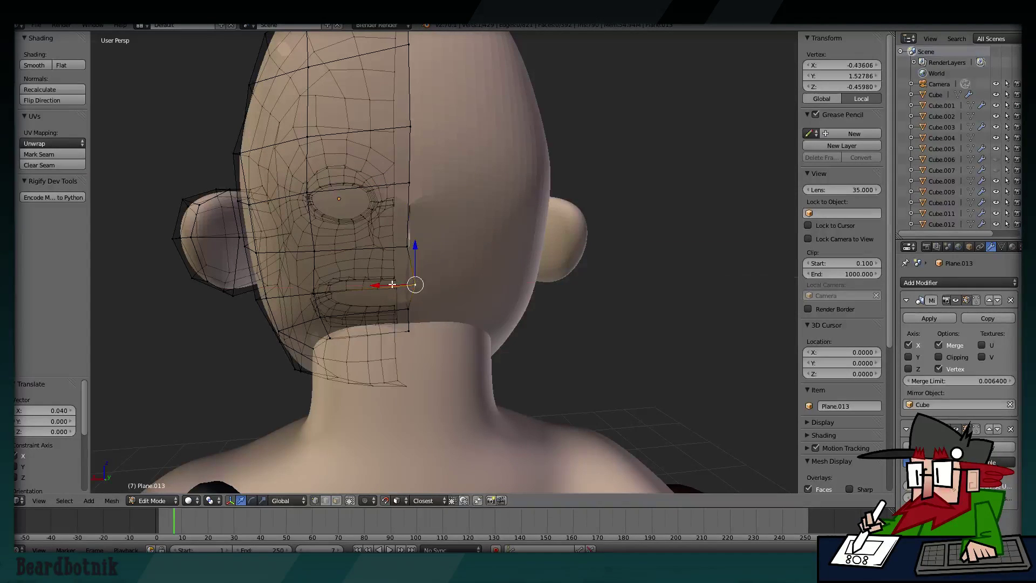
{"action": "key", "text": "g"}
{"action": "key", "text": "x"}
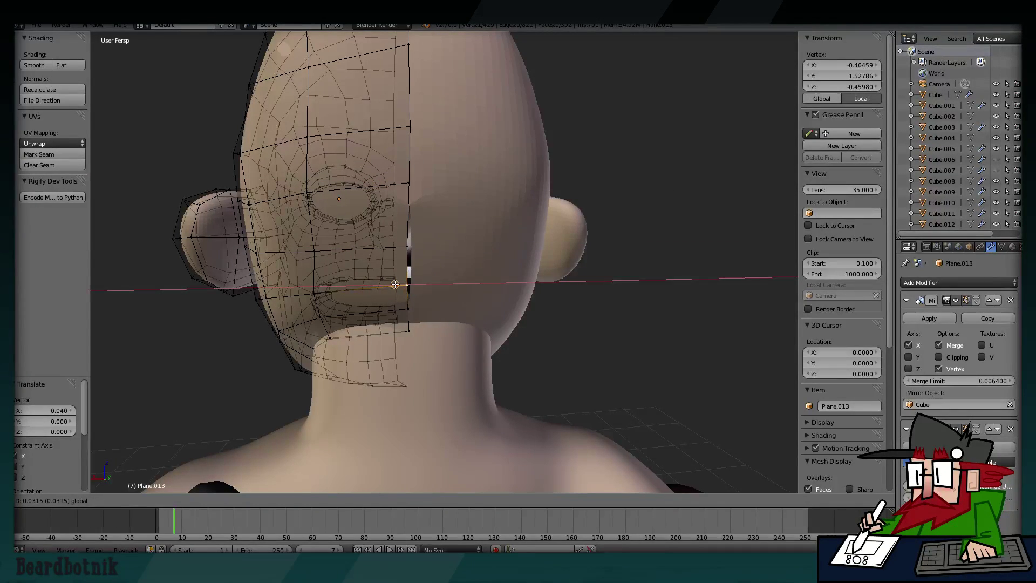
{"action": "left_click", "coordinate": [396, 284]}
{"action": "right_click", "coordinate": [410, 245]}
{"action": "key", "text": "g"}
{"action": "key", "text": "x"}
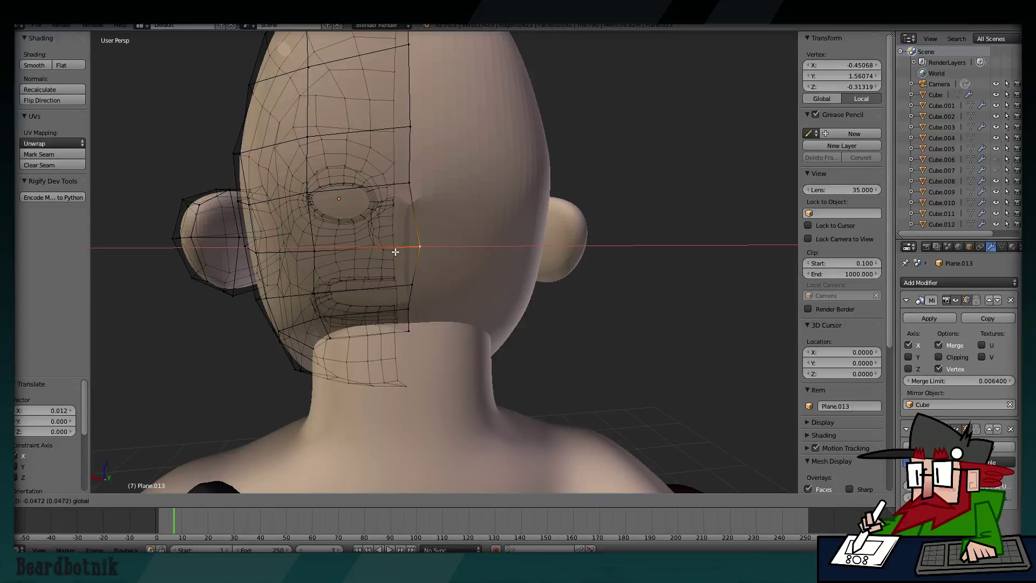
{"action": "left_click", "coordinate": [393, 252]}
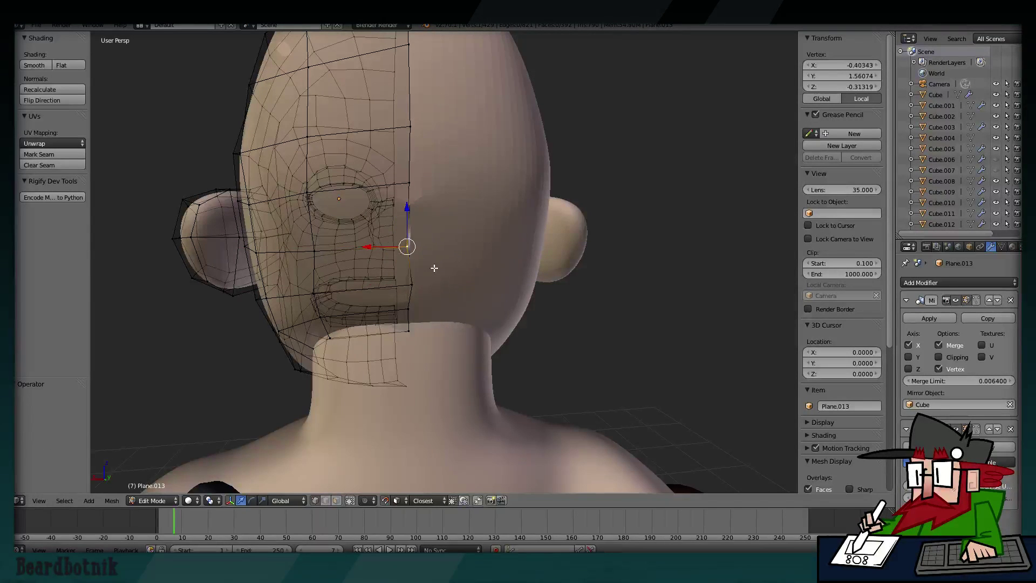
Nudge two more centre-line vertices along X, then return to Object Mode.
{"action": "right_click", "coordinate": [412, 285]}
{"action": "key", "text": "g"}
{"action": "key", "text": "x"}
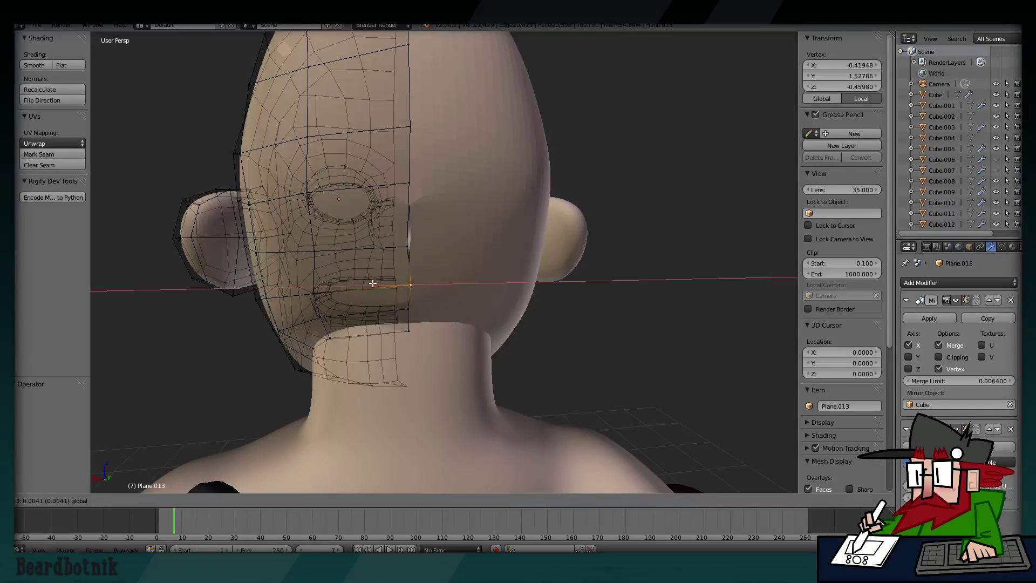
{"action": "left_click", "coordinate": [371, 283]}
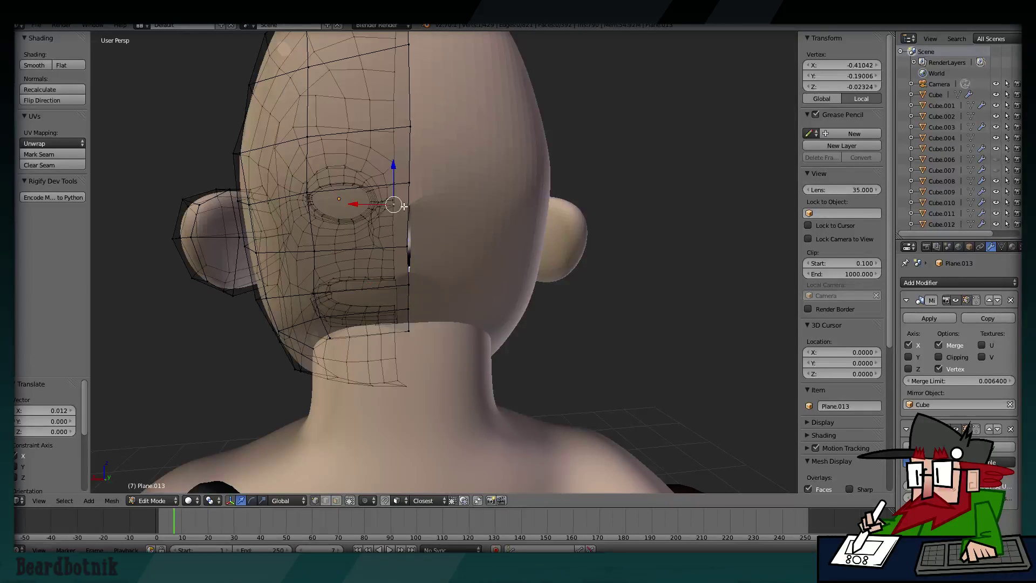
{"action": "key", "text": "g"}
{"action": "key", "text": "x"}
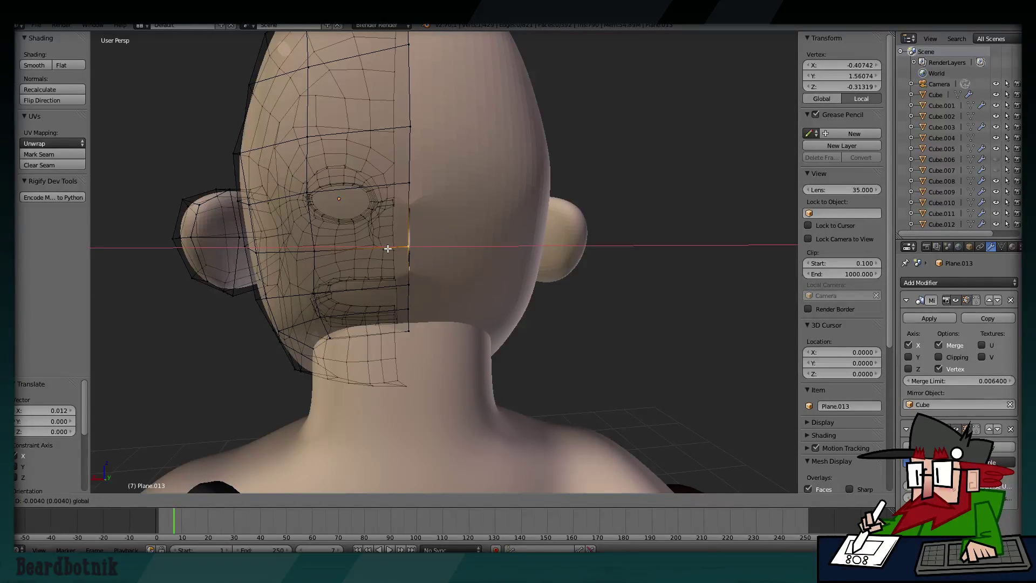
{"action": "left_click", "coordinate": [387, 248]}
{"action": "key", "text": "Tab"}
Deselect all, enter Edit Mode and slightly move a vertex near the cheek.
{"action": "middle_click_drag", "start_coordinate": [311, 206], "coordinate": [441, 233]}
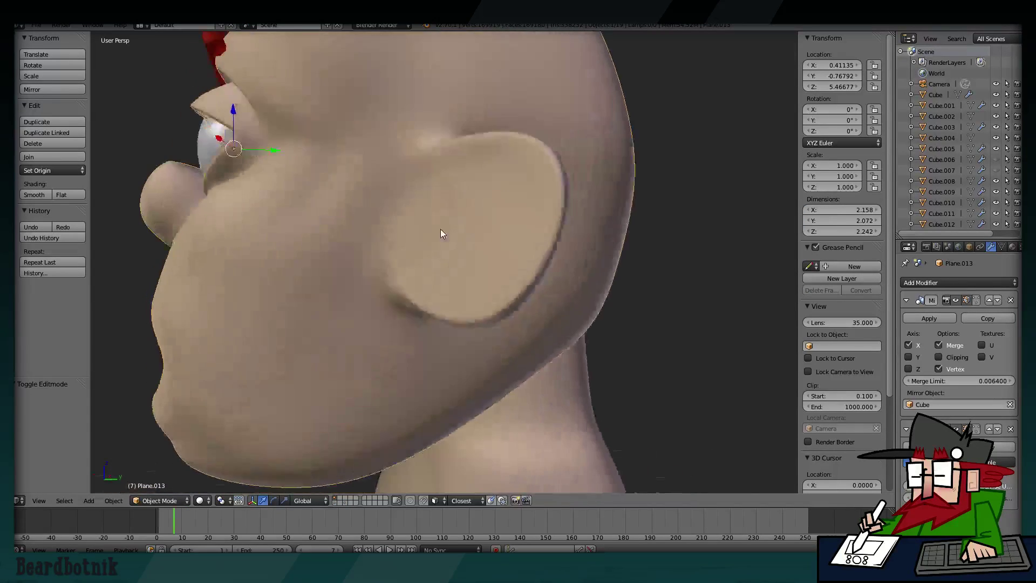
{"action": "scroll", "coordinate": [440, 231], "scroll_direction": "down", "scroll_amount": 5}
{"action": "key", "text": "a"}
{"action": "mouse_move", "coordinate": [428, 283]}
{"action": "middle_mouse_down"}
{"action": "mouse_move", "coordinate": [456, 279]}
{"action": "mouse_move", "coordinate": [432, 244]}
{"action": "middle_mouse_up"}
{"action": "scroll", "coordinate": [433, 282], "scroll_direction": "up", "scroll_amount": 4}
{"action": "key", "text": "Tab"}
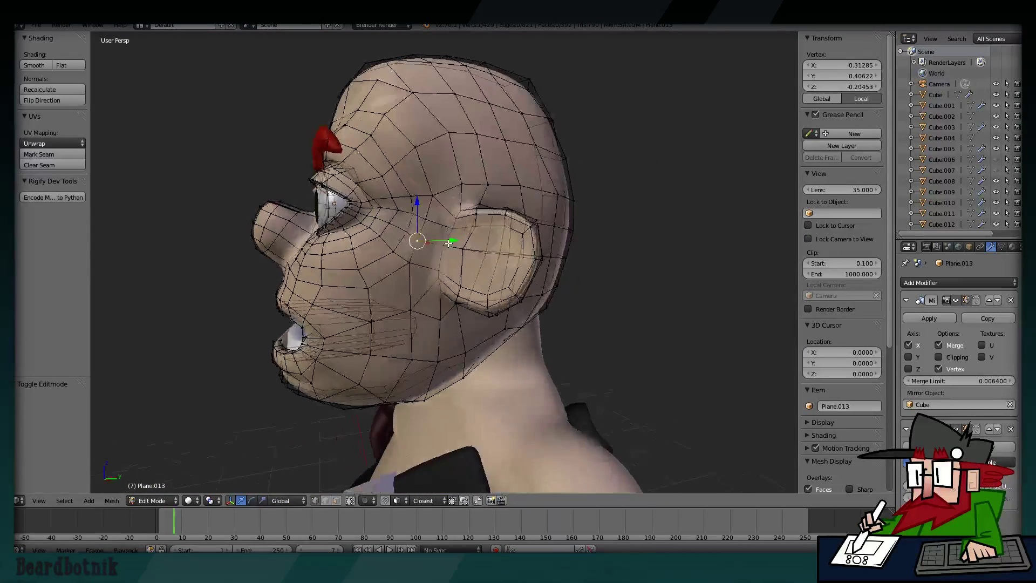
{"action": "right_click", "coordinate": [429, 245]}
{"action": "key", "text": "g"}
{"action": "left_click", "coordinate": [435, 244]}
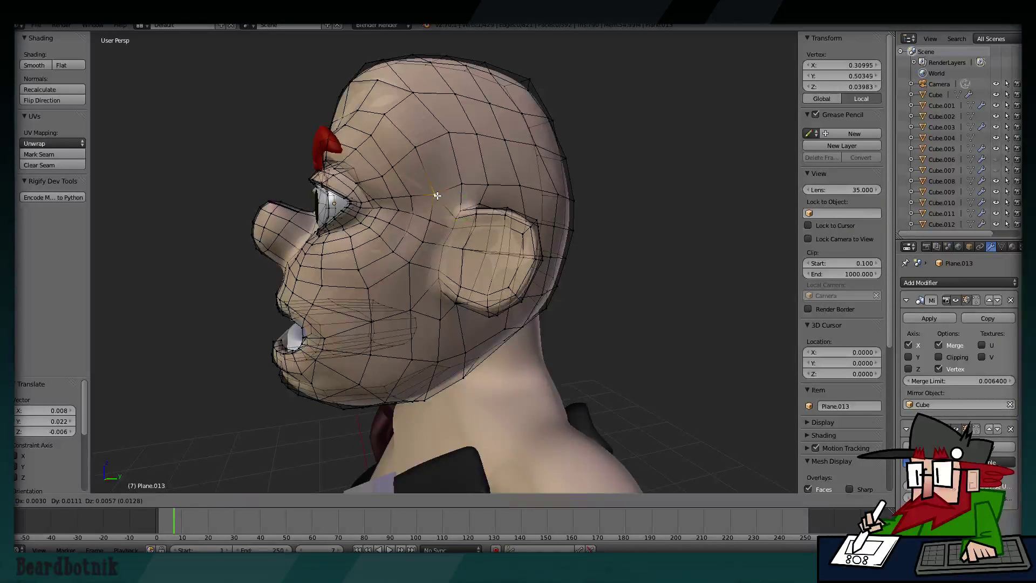
Inspect the character's face from the front and side, then re-enter Edit Mode.
{"action": "key", "text": "Tab"}
{"action": "middle_click_drag", "start_coordinate": [433, 229], "coordinate": [521, 237]}
{"action": "scroll", "coordinate": [527, 239], "scroll_direction": "down", "scroll_amount": 2}
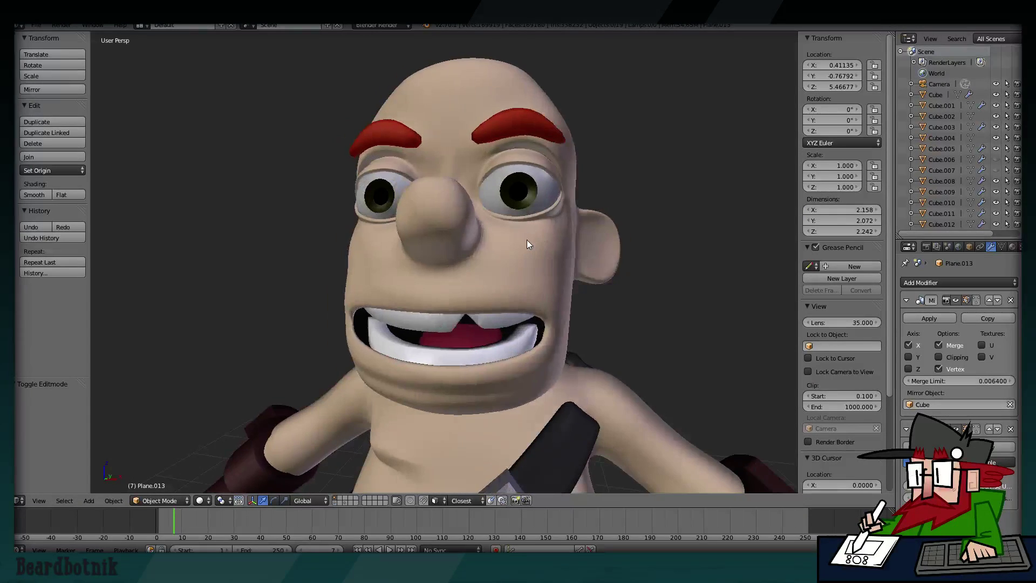
{"action": "scroll", "coordinate": [527, 240], "scroll_direction": "down", "scroll_amount": 3}
{"action": "mouse_move", "coordinate": [576, 294]}
{"action": "middle_mouse_down"}
{"action": "mouse_move", "coordinate": [596, 292]}
{"action": "mouse_move", "coordinate": [550, 294]}
{"action": "mouse_move", "coordinate": [571, 292]}
{"action": "middle_mouse_up"}
{"action": "scroll", "coordinate": [570, 291], "scroll_direction": "down", "scroll_amount": 3}
{"action": "mouse_move", "coordinate": [468, 251]}
{"action": "middle_mouse_down"}
{"action": "mouse_move", "coordinate": [505, 274]}
{"action": "mouse_move", "coordinate": [578, 270]}
{"action": "mouse_move", "coordinate": [424, 249]}
{"action": "mouse_move", "coordinate": [374, 270]}
{"action": "mouse_move", "coordinate": [432, 270]}
{"action": "mouse_move", "coordinate": [398, 287]}
{"action": "mouse_move", "coordinate": [389, 305]}
{"action": "middle_mouse_up"}
{"action": "scroll", "coordinate": [374, 270], "scroll_direction": "up", "scroll_amount": 4}
{"action": "key", "text": "Tab"}
{"action": "scroll", "coordinate": [422, 278], "scroll_direction": "up", "scroll_amount": 3}
Move the selected chin edges down toward the neck.
{"action": "right_click", "coordinate": [423, 276]}
{"action": "left_click", "coordinate": [416, 275], "text": "shift"}
{"action": "key", "text": "g"}
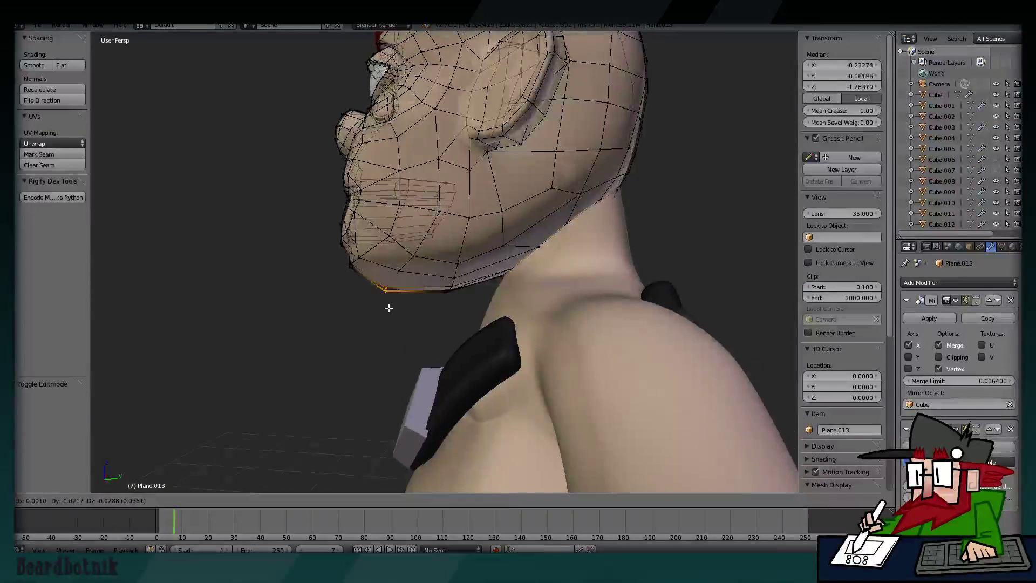
{"action": "left_click", "coordinate": [378, 312]}
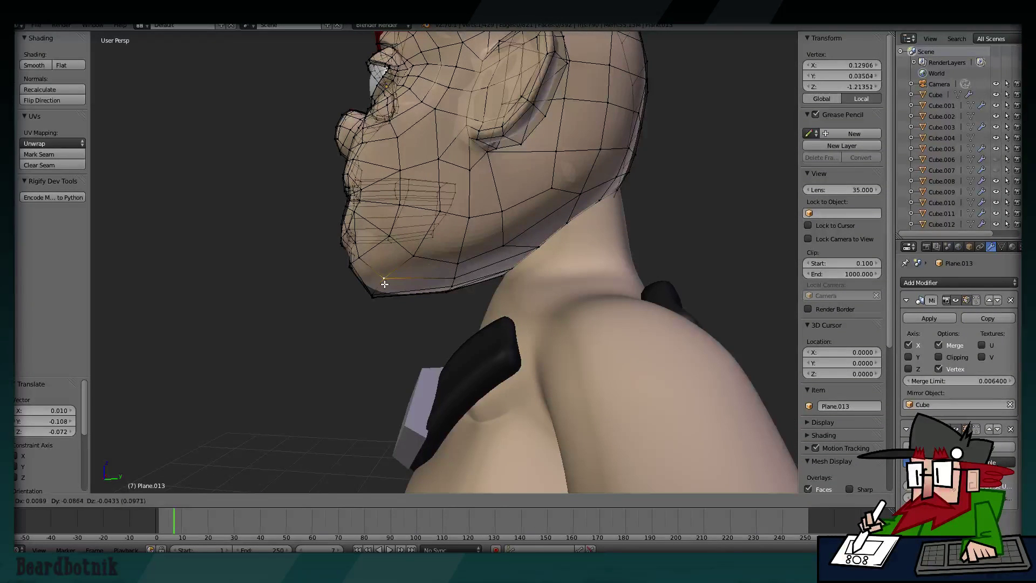
{"action": "key", "text": "Tab"}
{"action": "middle_click_drag", "start_coordinate": [402, 300], "coordinate": [526, 305]}
Slide a neck-rim vertex and the chin-bottom vertex along X toward the centre.
{"action": "key", "text": "Tab"}
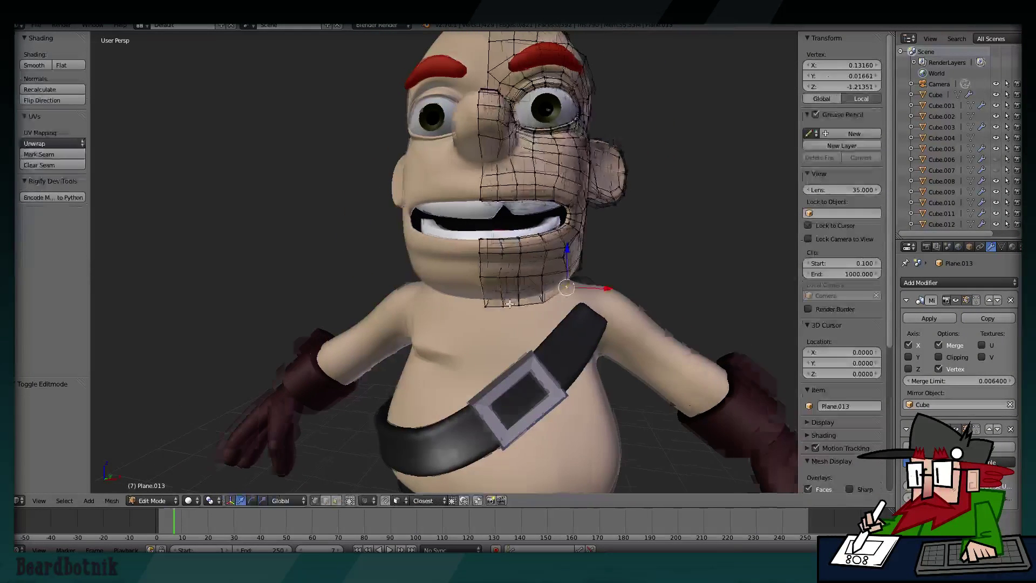
{"action": "left_click_drag", "start_coordinate": [511, 306], "coordinate": [512, 305]}
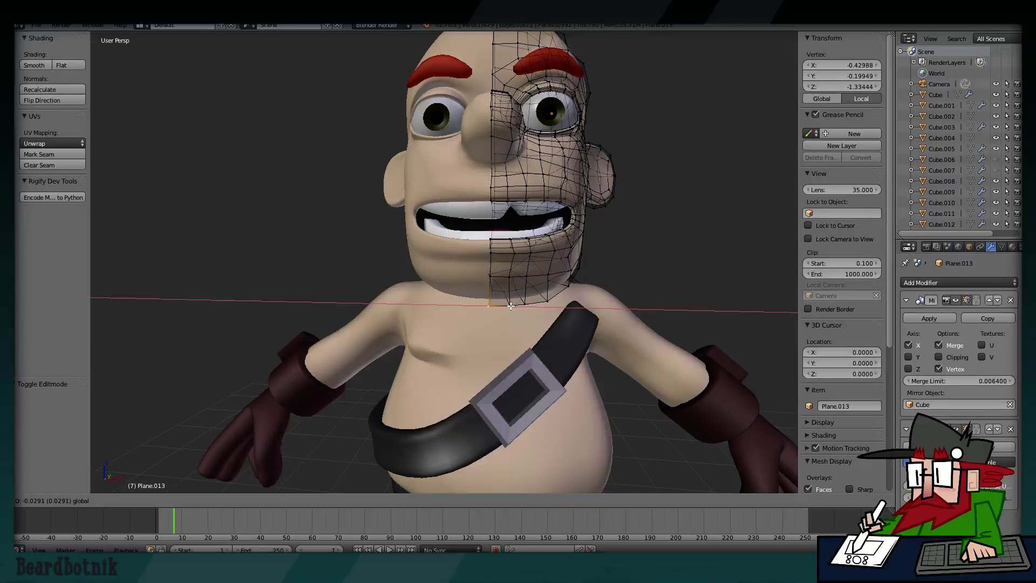
{"action": "left_click", "coordinate": [512, 306]}
{"action": "scroll", "coordinate": [540, 291], "scroll_direction": "up", "scroll_amount": 2}
{"action": "scroll", "coordinate": [540, 283], "scroll_direction": "up", "scroll_amount": 4}
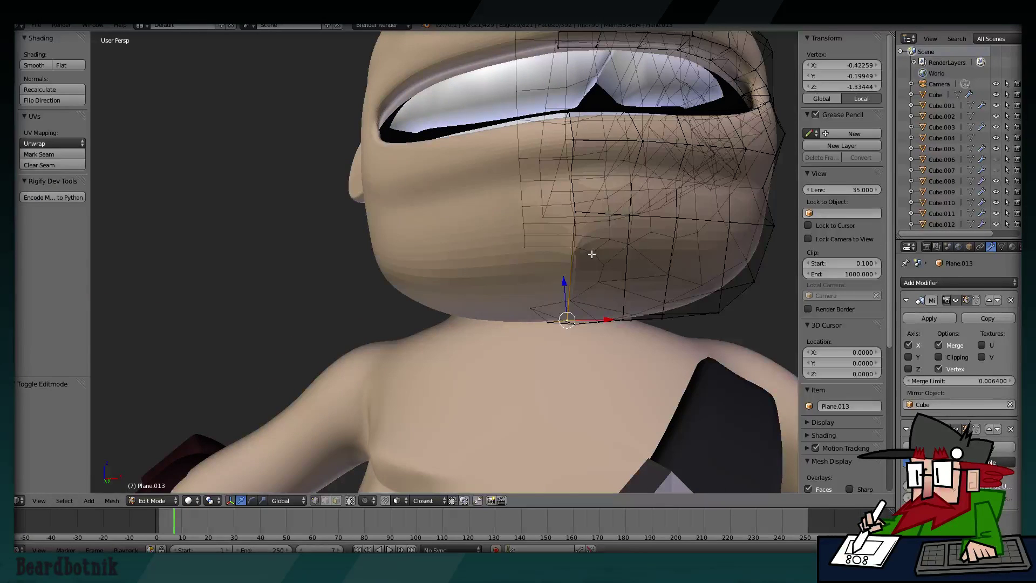
{"action": "mouse_move", "coordinate": [592, 254]}
{"action": "middle_mouse_down"}
{"action": "mouse_move", "coordinate": [514, 220]}
{"action": "mouse_move", "coordinate": [518, 254]}
{"action": "middle_mouse_up"}
{"action": "left_click_drag", "start_coordinate": [519, 254], "coordinate": [520, 254]}
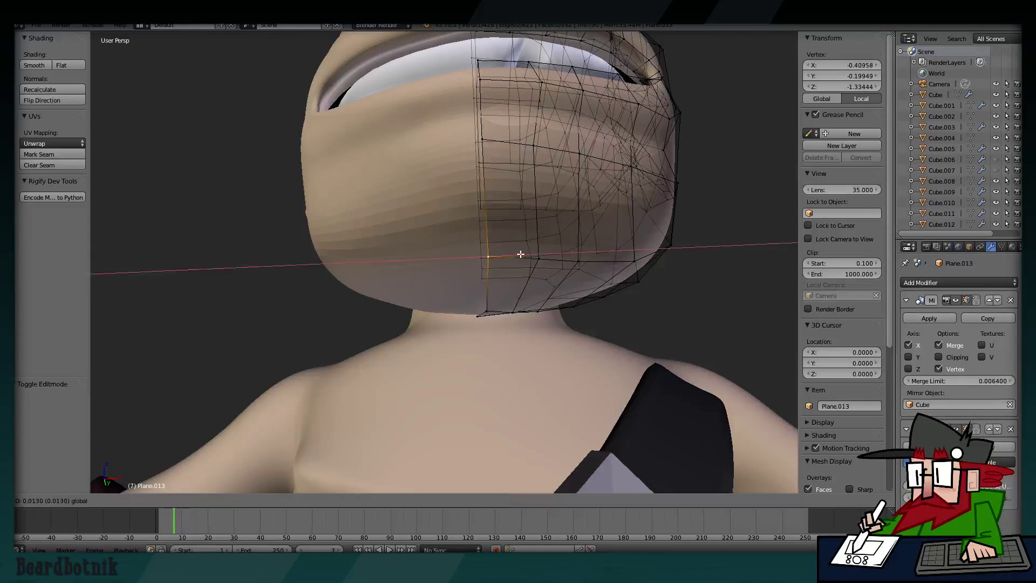
{"action": "left_click", "coordinate": [520, 254]}
{"action": "key", "text": "Tab"}
From behind, slide a back-of-neck vertex along X and select a lower neck-rim vertex.
{"action": "scroll", "coordinate": [535, 247], "scroll_direction": "down", "scroll_amount": 3}
{"action": "scroll", "coordinate": [545, 237], "scroll_direction": "down", "scroll_amount": 2}
{"action": "mouse_move", "coordinate": [565, 217]}
{"action": "middle_mouse_down"}
{"action": "mouse_move", "coordinate": [553, 206]}
{"action": "mouse_move", "coordinate": [488, 291]}
{"action": "middle_mouse_up"}
{"action": "key", "text": "Tab"}
{"action": "right_click", "coordinate": [493, 289]}
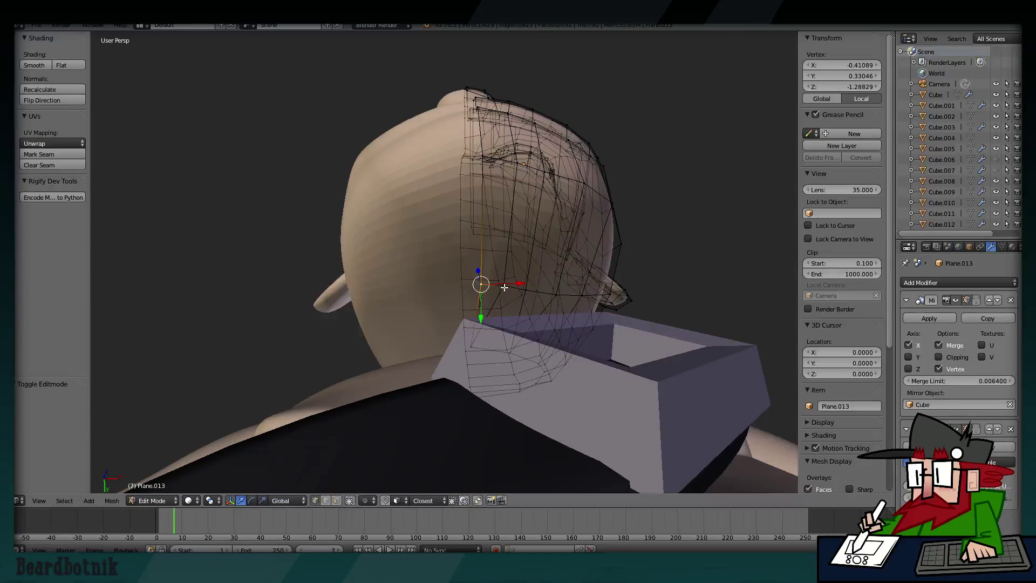
{"action": "left_click_drag", "start_coordinate": [504, 287], "coordinate": [511, 284]}
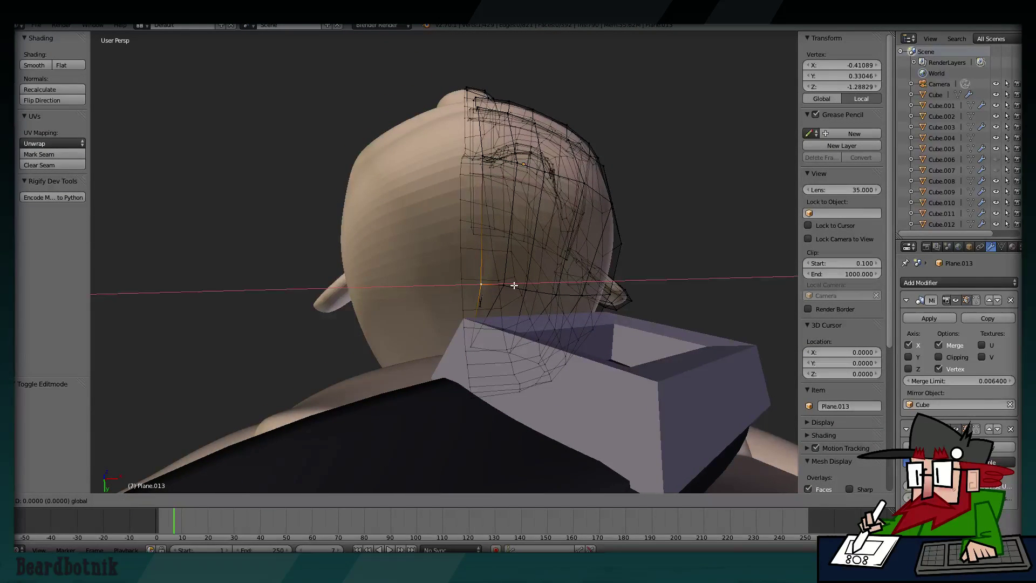
{"action": "left_click", "coordinate": [514, 285]}
{"action": "right_click", "coordinate": [508, 341]}
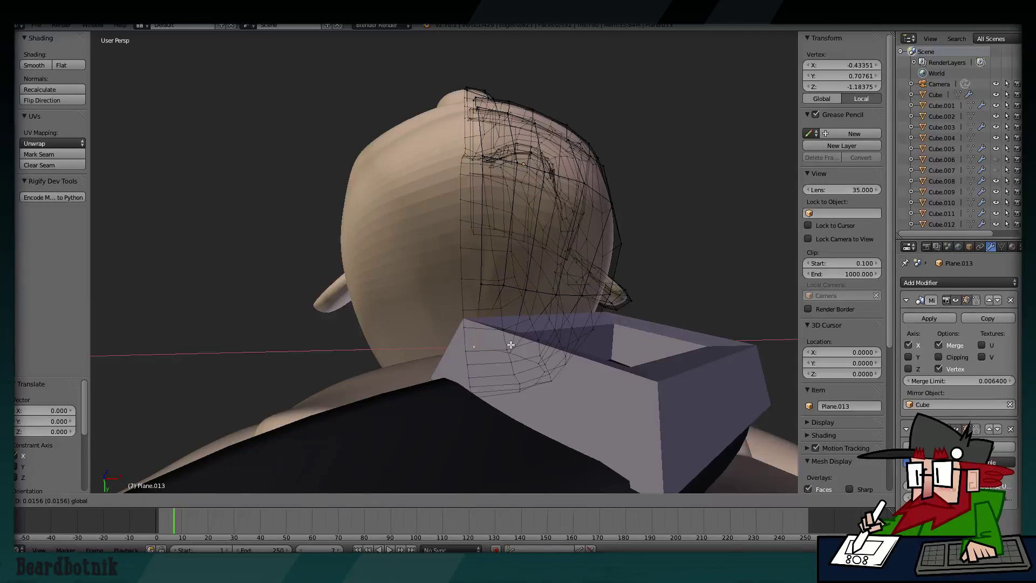
{"action": "key", "text": "Tab"}
Shift the lower neck-rim vertex slightly along X, then lower it along Z.
{"action": "mouse_move", "coordinate": [532, 287]}
{"action": "middle_mouse_down"}
{"action": "mouse_move", "coordinate": [503, 330]}
{"action": "mouse_move", "coordinate": [509, 307]}
{"action": "mouse_move", "coordinate": [486, 270]}
{"action": "middle_mouse_up"}
{"action": "key", "text": "Tab"}
{"action": "scroll", "coordinate": [486, 270], "scroll_direction": "up", "scroll_amount": 3}
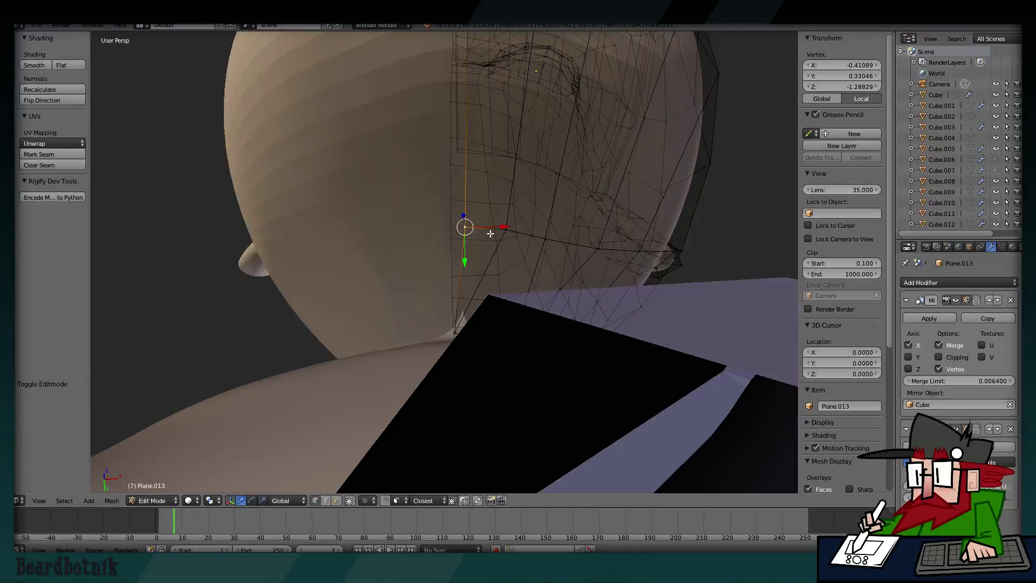
{"action": "key", "text": "g"}
{"action": "key", "text": "x"}
{"action": "left_click", "coordinate": [517, 231]}
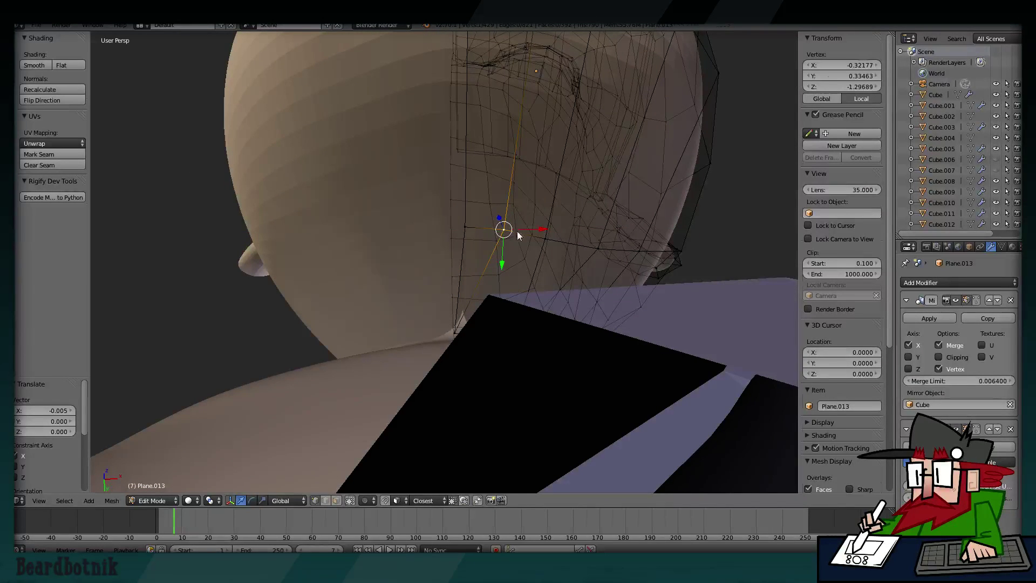
{"action": "key", "text": "Tab"}
{"action": "mouse_move", "coordinate": [517, 231]}
{"action": "middle_mouse_down"}
{"action": "mouse_move", "coordinate": [519, 247]}
{"action": "mouse_move", "coordinate": [491, 267]}
{"action": "middle_mouse_up"}
{"action": "key", "text": "Tab"}
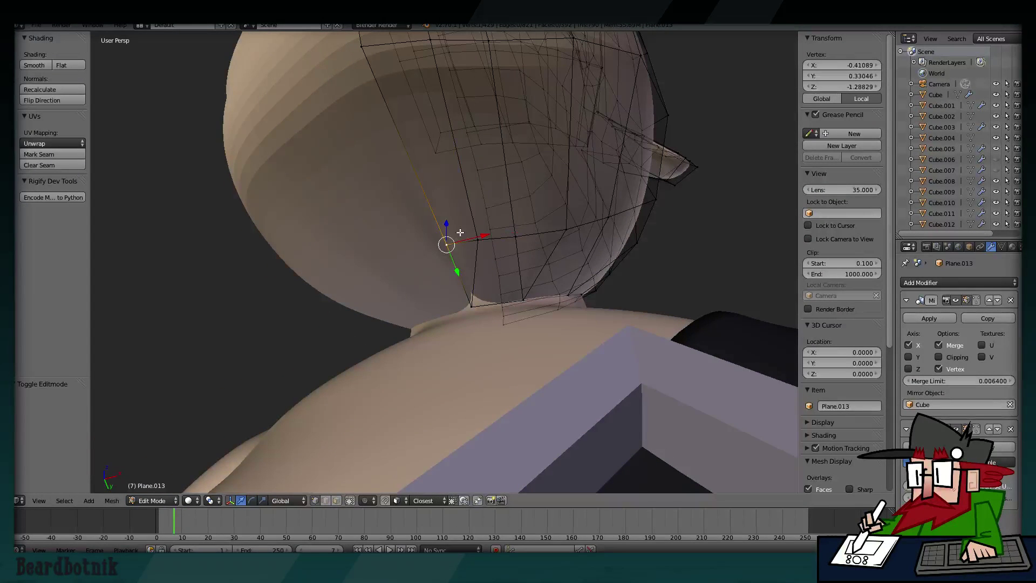
{"action": "key", "text": "g"}
{"action": "key", "text": "z"}
{"action": "left_click", "coordinate": [447, 229]}
Slide the head vertex sideways along X, then return to Object Mode in front view.
{"action": "key", "text": "g"}
{"action": "key", "text": "x"}
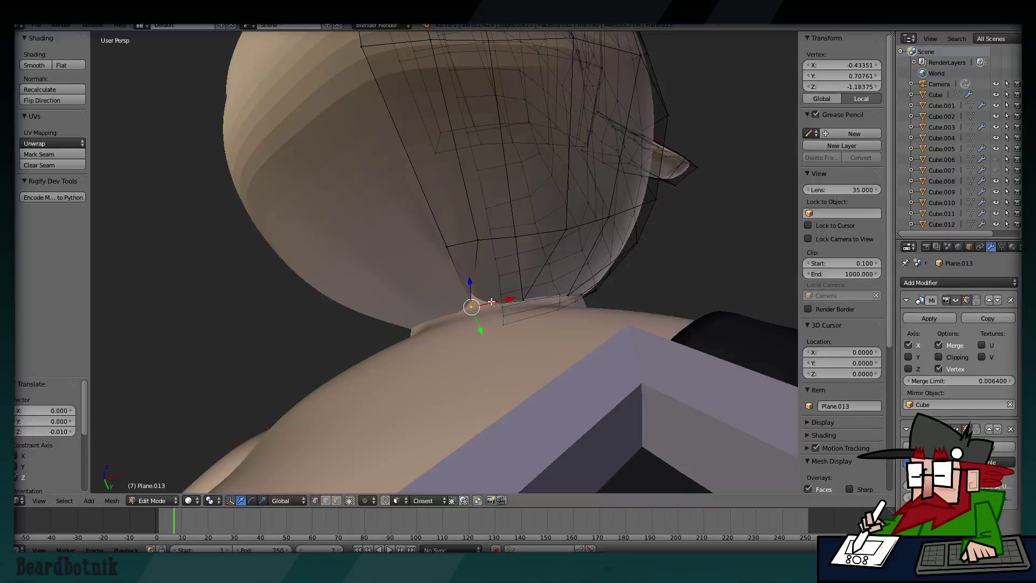
{"action": "left_click", "coordinate": [502, 299]}
{"action": "key", "text": "Tab"}
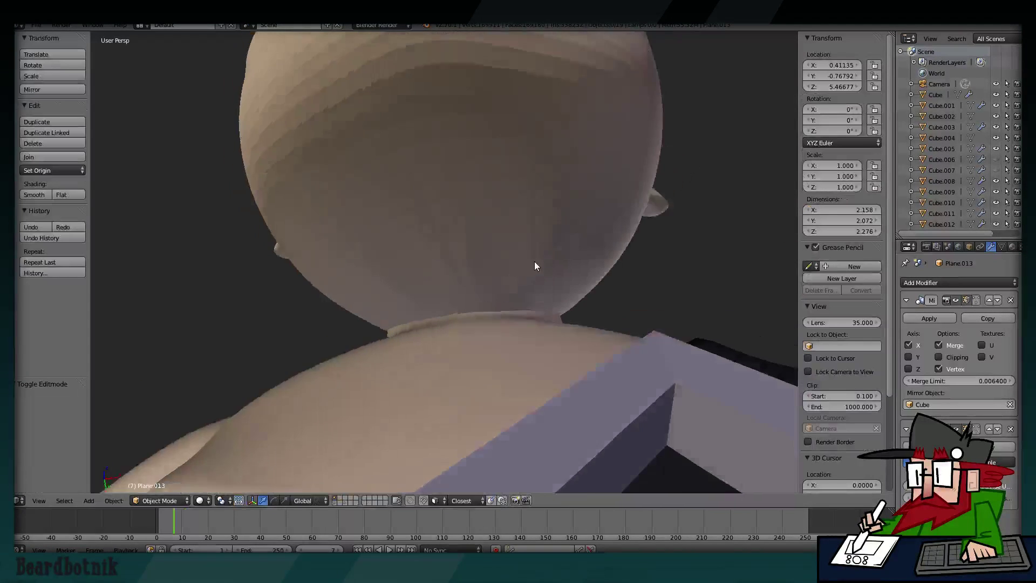
{"action": "mouse_move", "coordinate": [534, 262]}
{"action": "middle_mouse_down"}
{"action": "mouse_move", "coordinate": [529, 300]}
{"action": "mouse_move", "coordinate": [495, 331]}
{"action": "mouse_move", "coordinate": [423, 323]}
{"action": "middle_mouse_up"}
{"action": "key", "text": "KP_1"}
Zoom and orbit to a side view of the character, briefly toggling Edit Mode on the head.
{"action": "scroll", "coordinate": [550, 290], "scroll_direction": "down", "scroll_amount": 1}
{"action": "scroll", "coordinate": [416, 318], "scroll_direction": "up", "scroll_amount": 4}
{"action": "scroll", "coordinate": [416, 317], "scroll_direction": "down", "scroll_amount": 3}
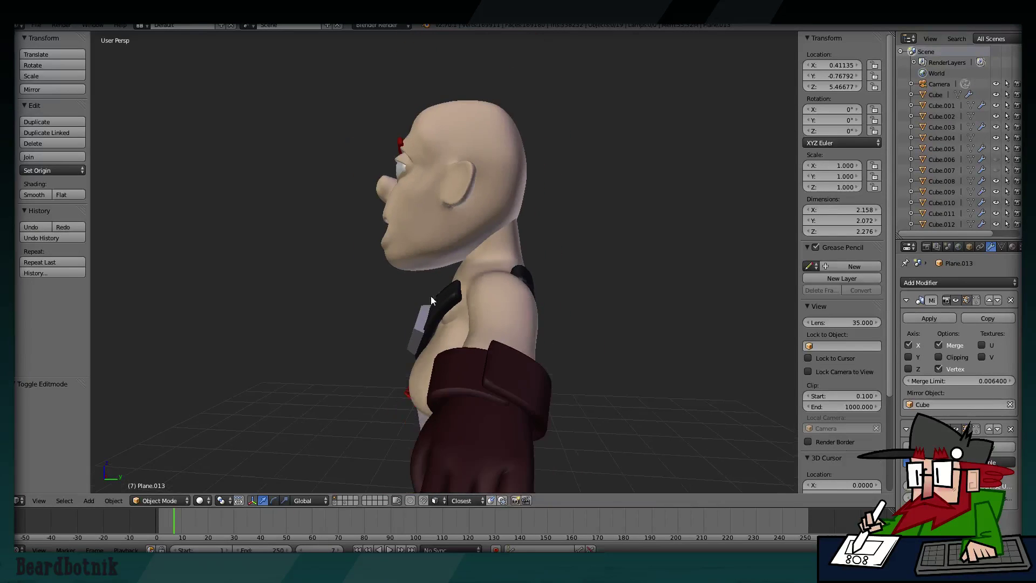
{"action": "scroll", "coordinate": [476, 231], "scroll_direction": "down", "scroll_amount": 2}
{"action": "mouse_move", "coordinate": [476, 231]}
{"action": "middle_mouse_down"}
{"action": "mouse_move", "coordinate": [551, 233]}
{"action": "mouse_move", "coordinate": [453, 232]}
{"action": "mouse_move", "coordinate": [555, 244]}
{"action": "mouse_move", "coordinate": [478, 243]}
{"action": "mouse_move", "coordinate": [529, 233]}
{"action": "middle_mouse_up"}
{"action": "scroll", "coordinate": [454, 236], "scroll_direction": "up", "scroll_amount": 3}
{"action": "key", "text": "Tab"}
{"action": "key", "text": "Tab"}
{"action": "key", "text": "Tab"}
{"action": "scroll", "coordinate": [478, 242], "scroll_direction": "up", "scroll_amount": 2}
{"action": "key", "text": "Tab"}
{"action": "key", "text": "Tab"}
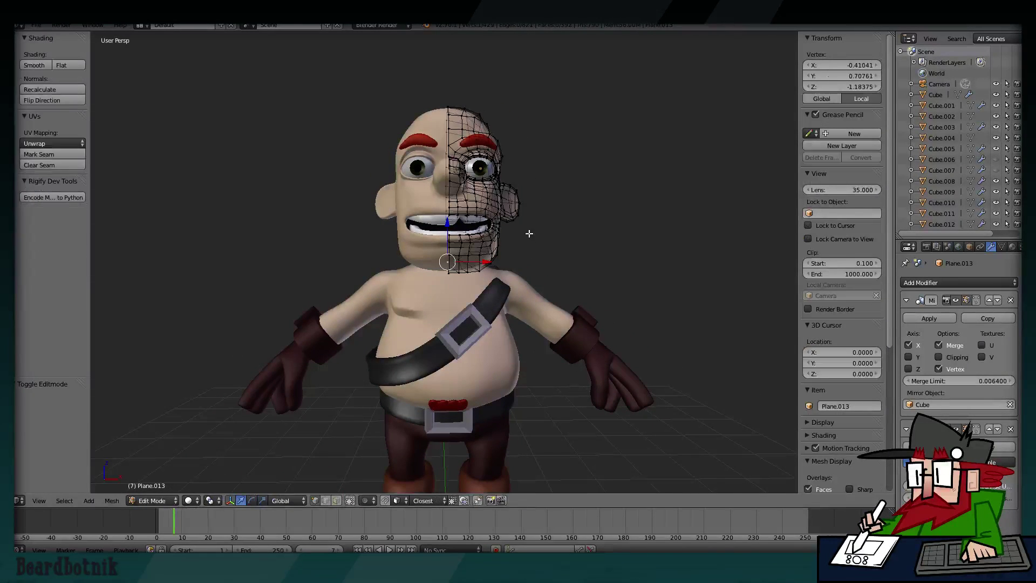
{"action": "key", "text": "Tab"}
Select the body Plane.006 and the head and join them into one object.
{"action": "right_click", "coordinate": [460, 291]}
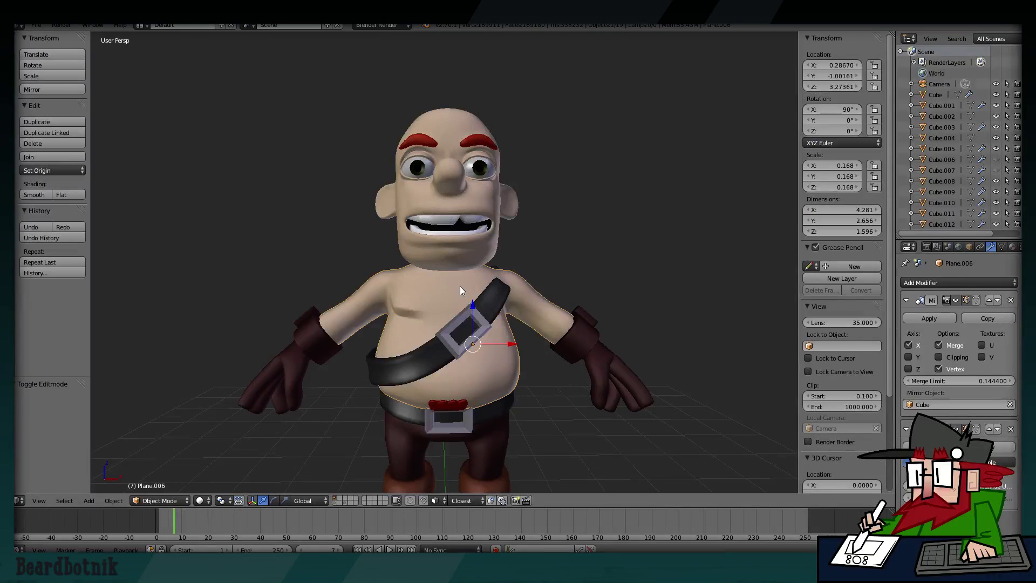
{"action": "right_click", "coordinate": [478, 240]}
{"action": "right_click", "coordinate": [434, 306]}
{"action": "right_click", "coordinate": [492, 207], "text": "shift"}
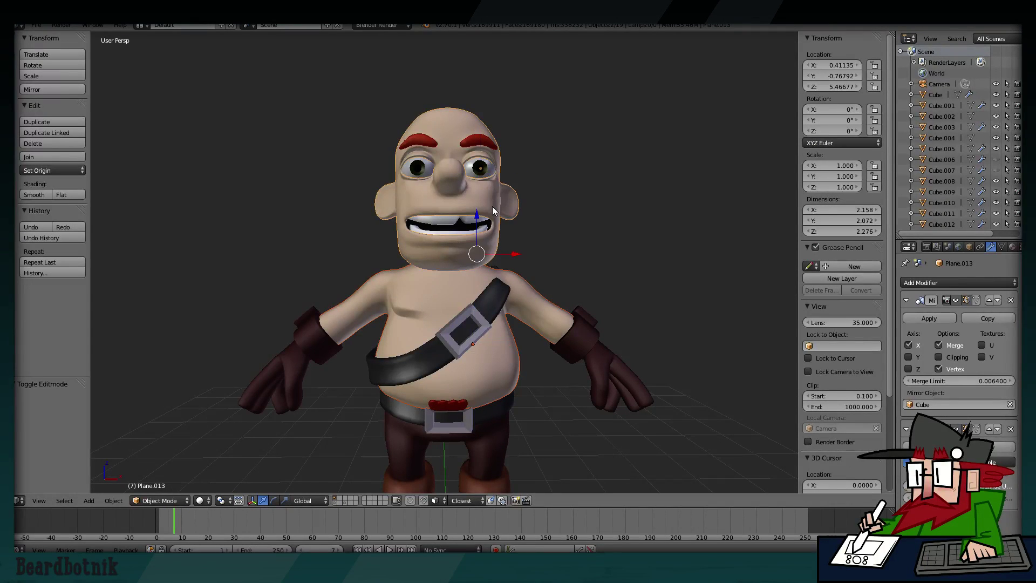
{"action": "left_click", "coordinate": [46, 157]}
Check the joined mesh in Edit Mode, deselect all and orbit to a side view of the neck.
{"action": "scroll", "coordinate": [488, 285], "scroll_direction": "up", "scroll_amount": 2}
{"action": "key", "text": "Tab"}
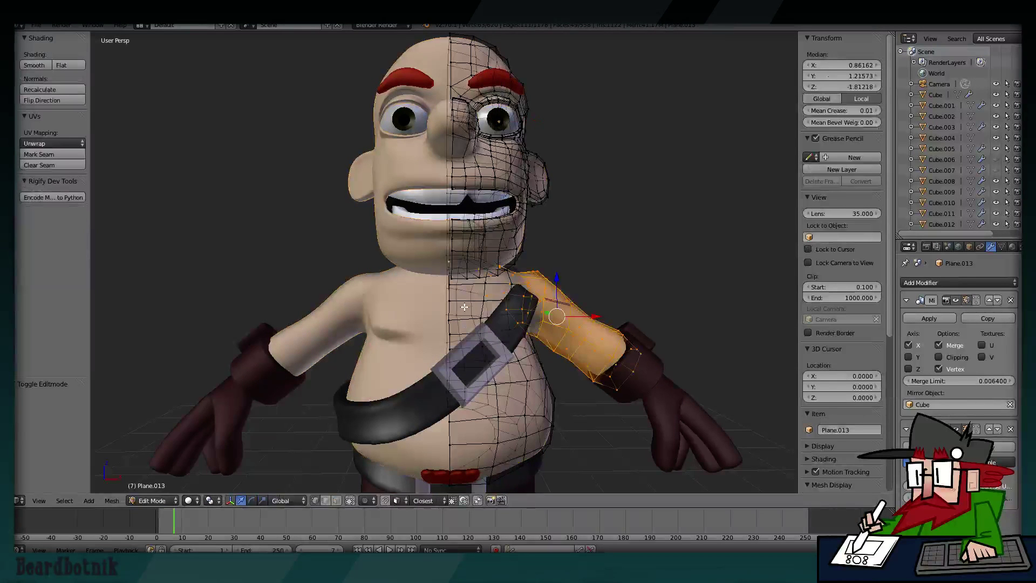
{"action": "scroll", "coordinate": [464, 306], "scroll_direction": "up", "scroll_amount": 2}
{"action": "key", "text": "Tab"}
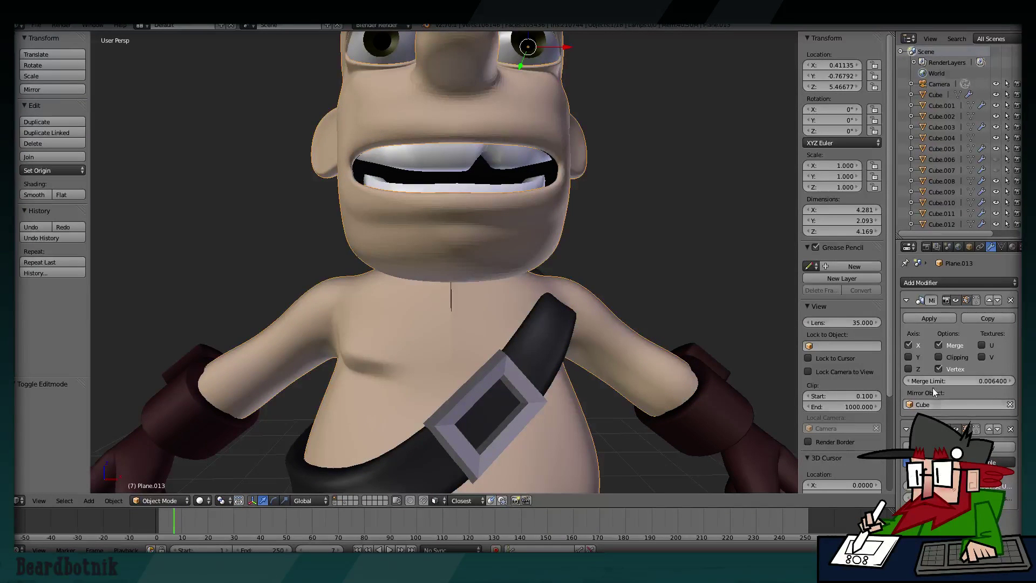
{"action": "scroll", "coordinate": [527, 270], "scroll_direction": "down", "scroll_amount": 5}
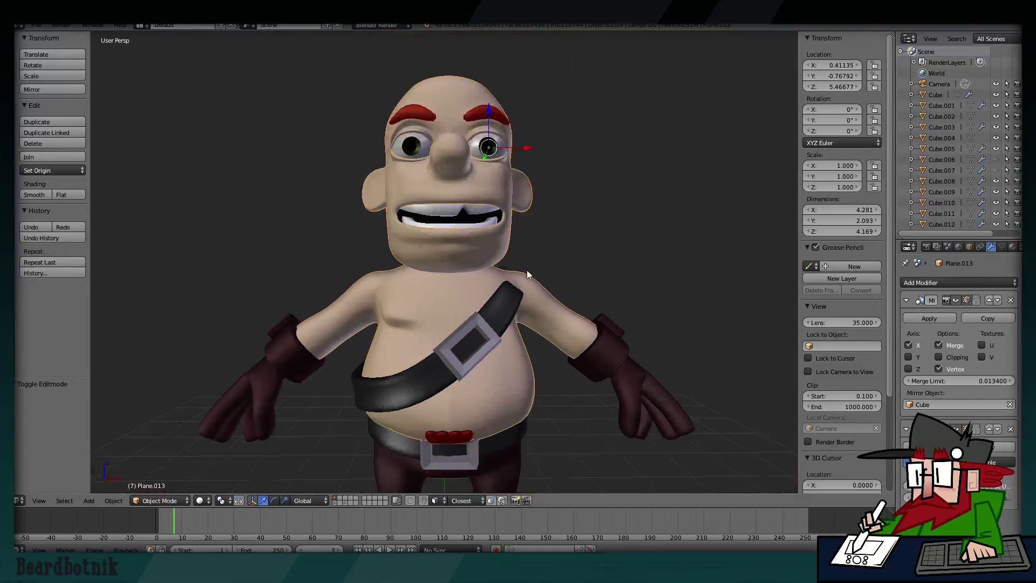
{"action": "key", "text": "a"}
{"action": "mouse_move", "coordinate": [588, 273]}
{"action": "middle_mouse_down"}
{"action": "mouse_move", "coordinate": [412, 282]}
{"action": "mouse_move", "coordinate": [492, 170]}
{"action": "middle_mouse_up"}
Enter Edit Mode on the joined mesh and merge the first head-neck vertex At Last.
{"action": "key", "text": "Tab"}
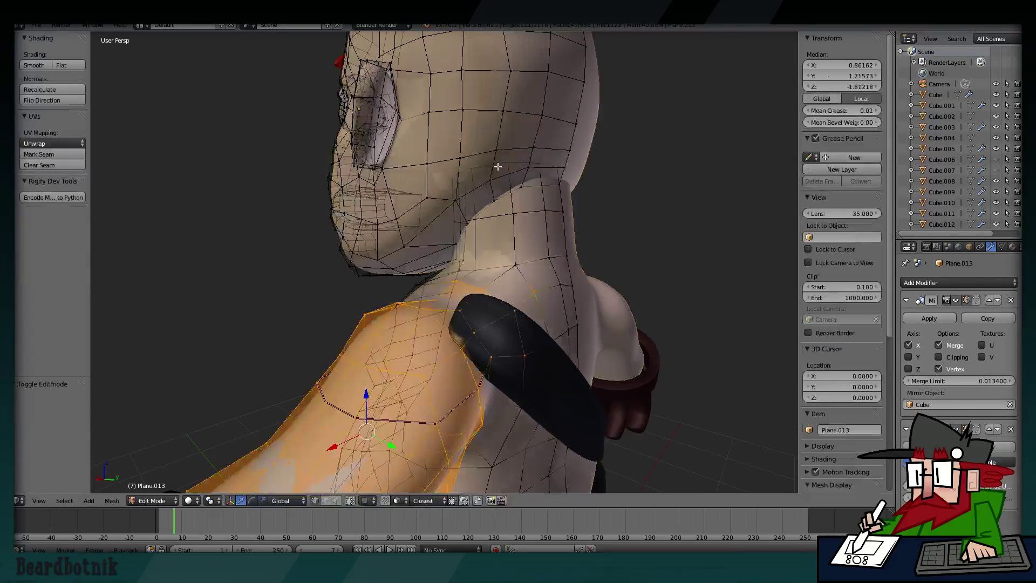
{"action": "scroll", "coordinate": [492, 170], "scroll_direction": "up", "scroll_amount": 1}
{"action": "scroll", "coordinate": [557, 189], "scroll_direction": "up", "scroll_amount": 2}
{"action": "middle_click_drag", "start_coordinate": [583, 176], "coordinate": [560, 173]}
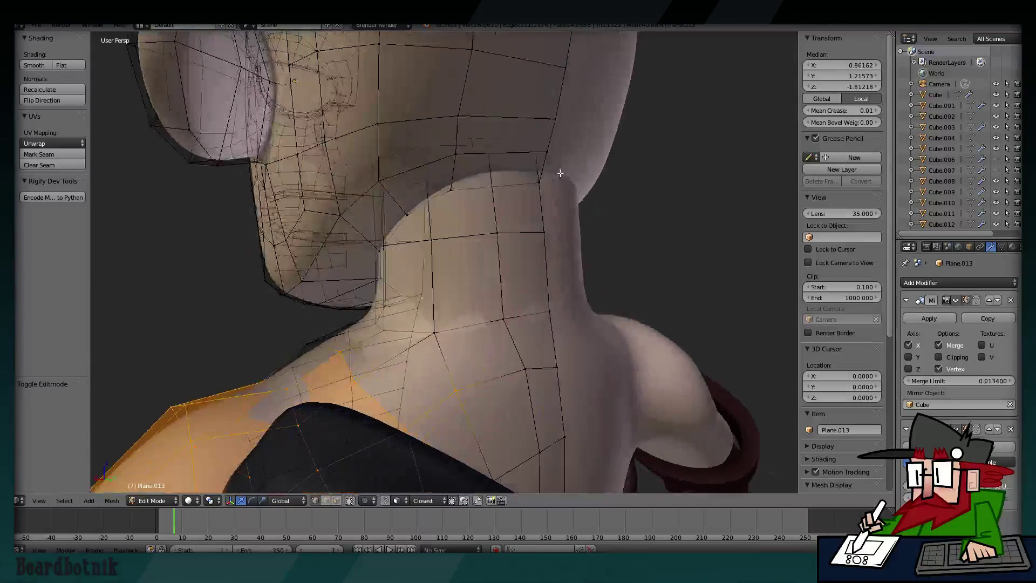
{"action": "right_click", "coordinate": [536, 151]}
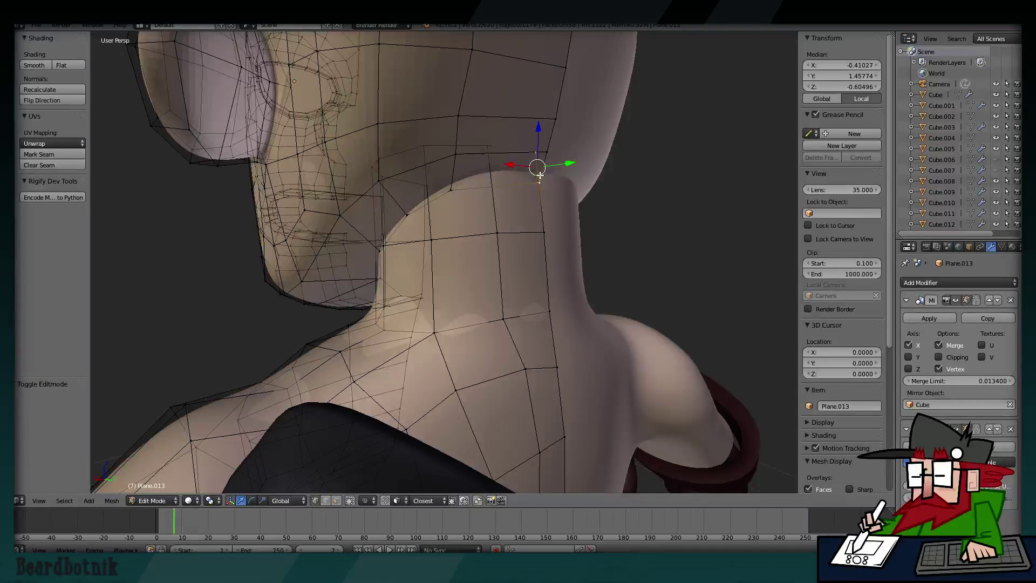
{"action": "key", "text": "alt+m"}
{"action": "left_click", "coordinate": [540, 174]}
Merge another head-neck vertex onto its body vertex and nudge a vertex into place.
{"action": "right_click", "coordinate": [483, 143]}
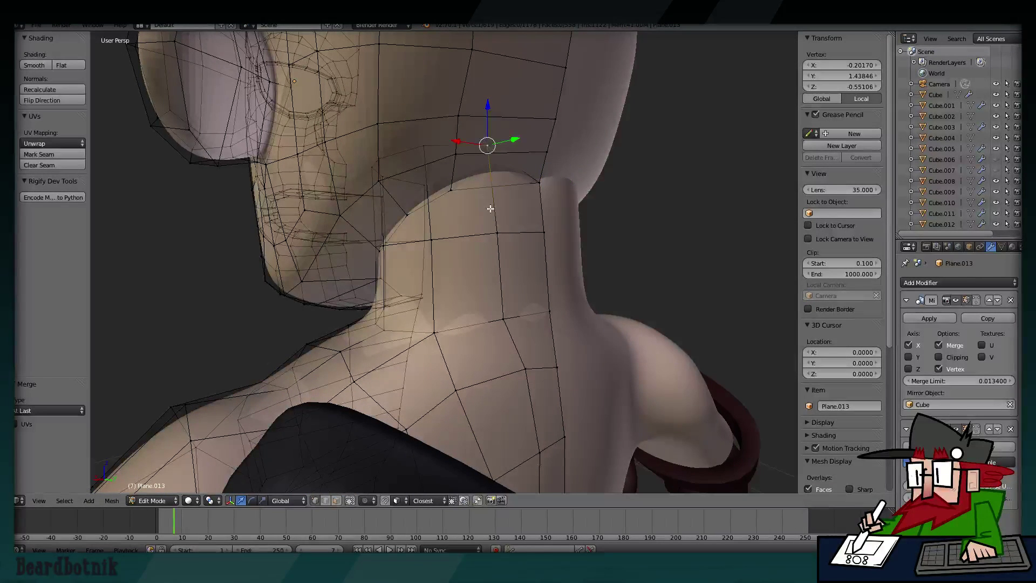
{"action": "mouse_move", "coordinate": [490, 209]}
{"action": "middle_mouse_down"}
{"action": "mouse_move", "coordinate": [492, 167]}
{"action": "mouse_move", "coordinate": [524, 192]}
{"action": "middle_mouse_up"}
{"action": "right_click", "coordinate": [532, 202], "text": "shift"}
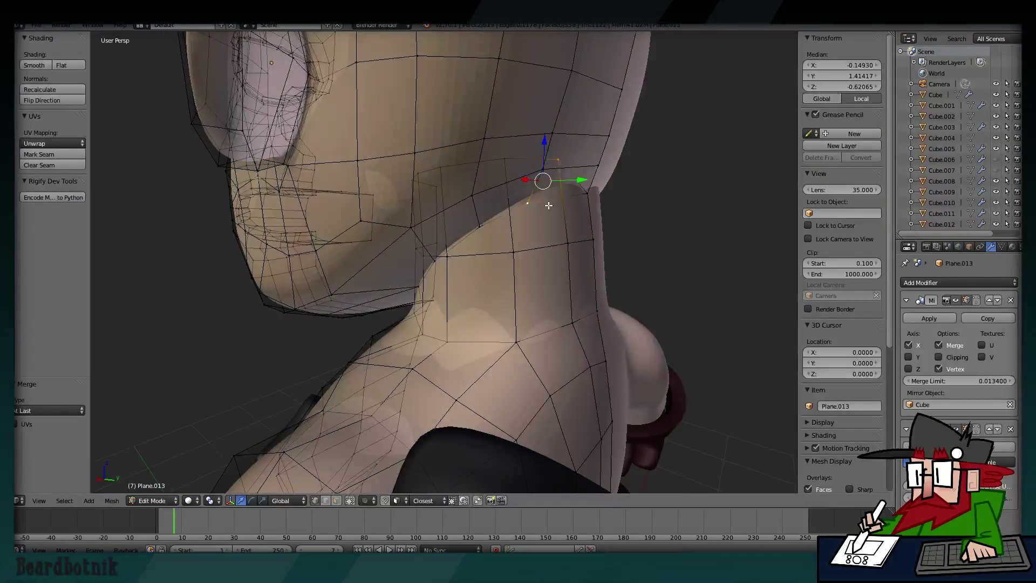
{"action": "key", "text": "alt+m"}
{"action": "left_click", "coordinate": [548, 205]}
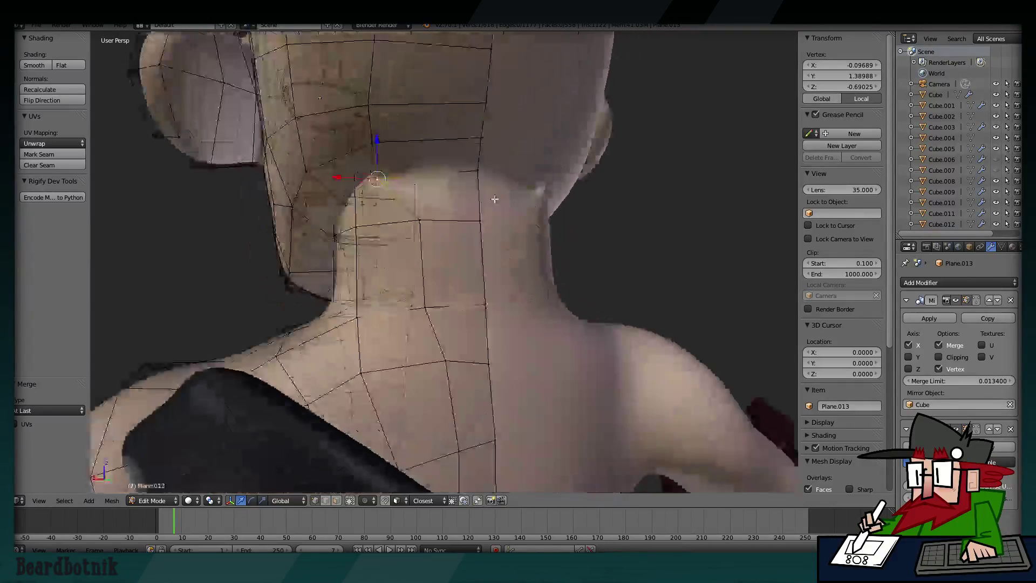
{"action": "mouse_move", "coordinate": [541, 209]}
{"action": "middle_mouse_down"}
{"action": "mouse_move", "coordinate": [453, 214]}
{"action": "mouse_move", "coordinate": [506, 232]}
{"action": "mouse_move", "coordinate": [532, 164]}
{"action": "middle_mouse_up"}
{"action": "key", "text": "g"}
{"action": "left_click", "coordinate": [478, 204]}
Merge three more head-edge vertices onto their matching body neck vertices At Last.
{"action": "key", "text": "alt+m"}
{"action": "left_click", "coordinate": [452, 216]}
{"action": "right_click", "coordinate": [459, 159]}
{"action": "right_click", "coordinate": [446, 245], "text": "shift"}
{"action": "key", "text": "alt+m"}
{"action": "left_click", "coordinate": [446, 245]}
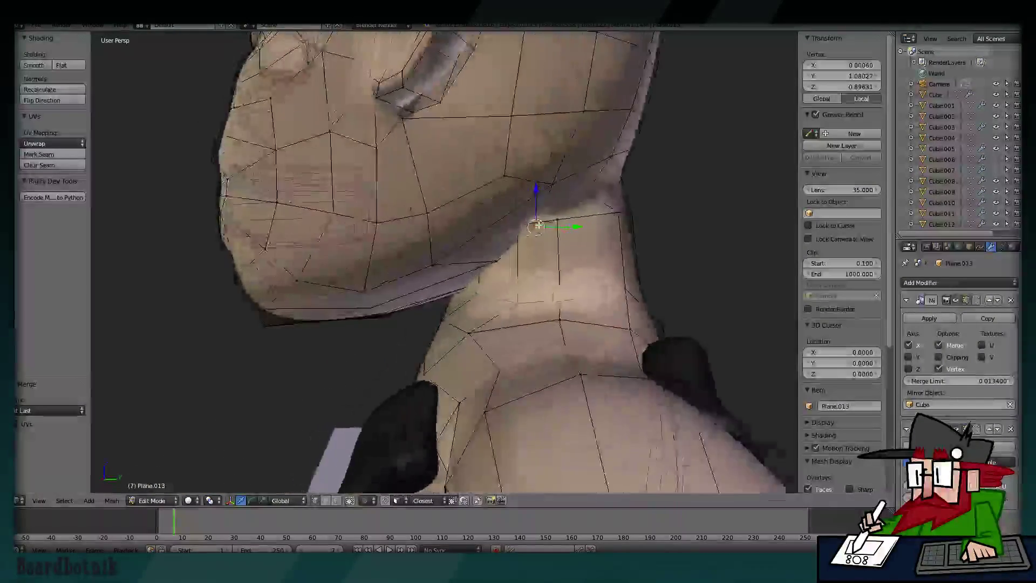
{"action": "right_click", "coordinate": [509, 210], "text": "shift"}
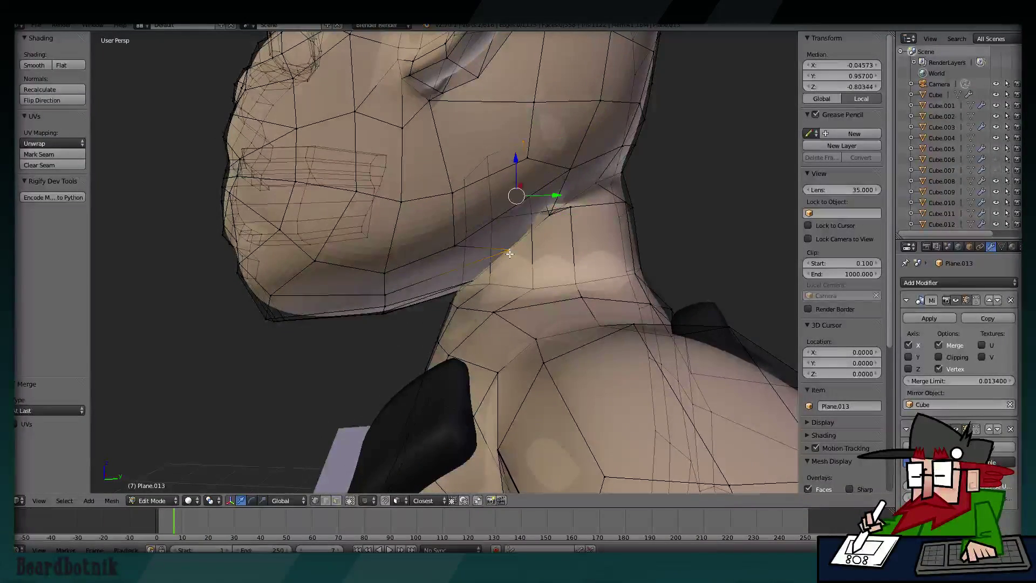
{"action": "key", "text": "alt+m"}
{"action": "left_click", "coordinate": [509, 209]}
Merge a vertex pair under the chin and move a jaw vertex onto the neck seam.
{"action": "mouse_move", "coordinate": [510, 209]}
{"action": "middle_mouse_down"}
{"action": "mouse_move", "coordinate": [527, 191]}
{"action": "mouse_move", "coordinate": [520, 181]}
{"action": "middle_mouse_up"}
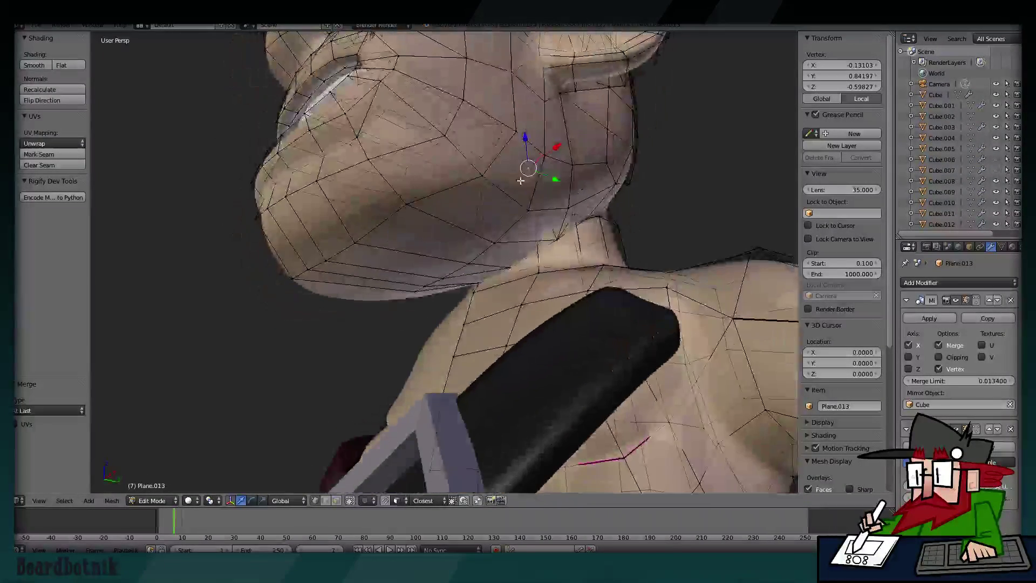
{"action": "middle_click_drag", "start_coordinate": [527, 239], "coordinate": [512, 256]}
{"action": "right_click", "coordinate": [511, 256], "text": "shift"}
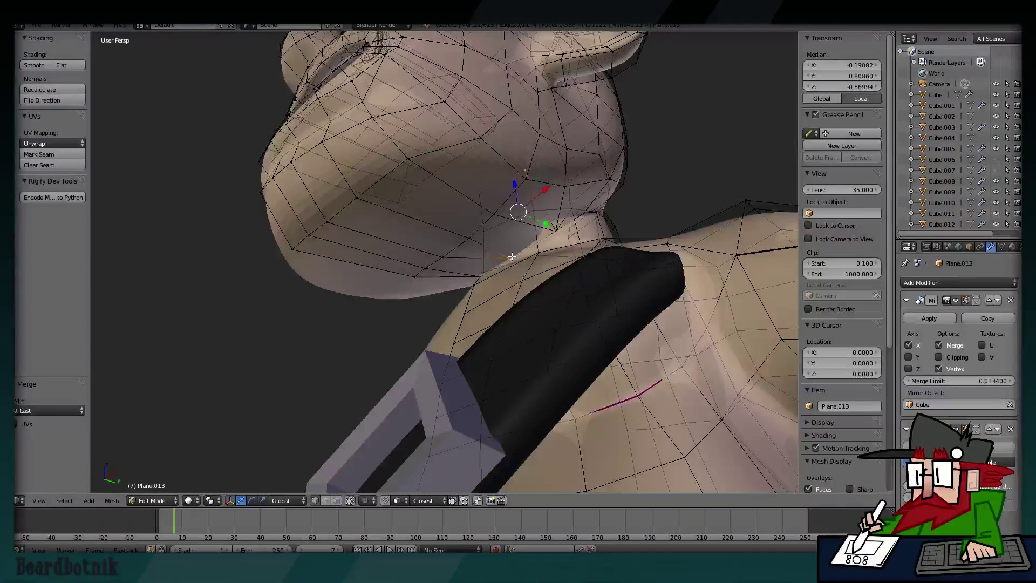
{"action": "scroll", "coordinate": [491, 274], "scroll_direction": "up", "scroll_amount": 3}
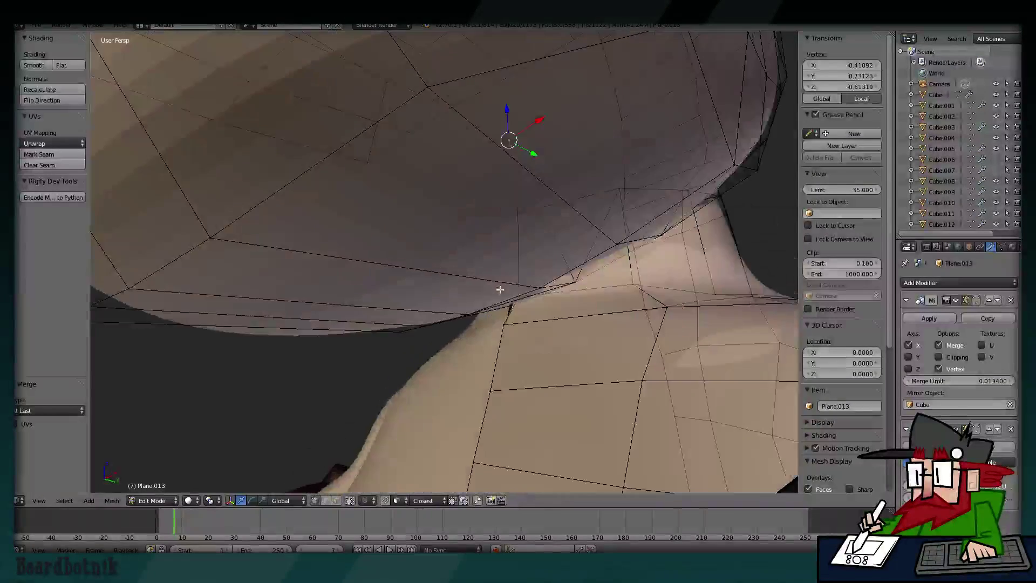
{"action": "middle_click_drag", "start_coordinate": [491, 274], "coordinate": [512, 240]}
{"action": "key", "text": "alt+m"}
{"action": "left_click", "coordinate": [522, 288]}
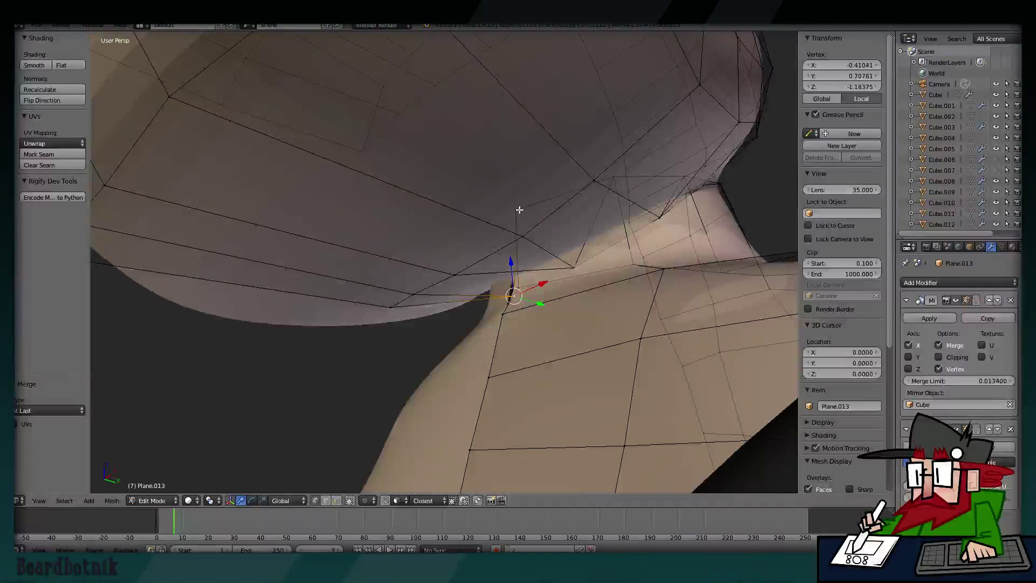
{"action": "middle_click_drag", "start_coordinate": [530, 223], "coordinate": [520, 254]}
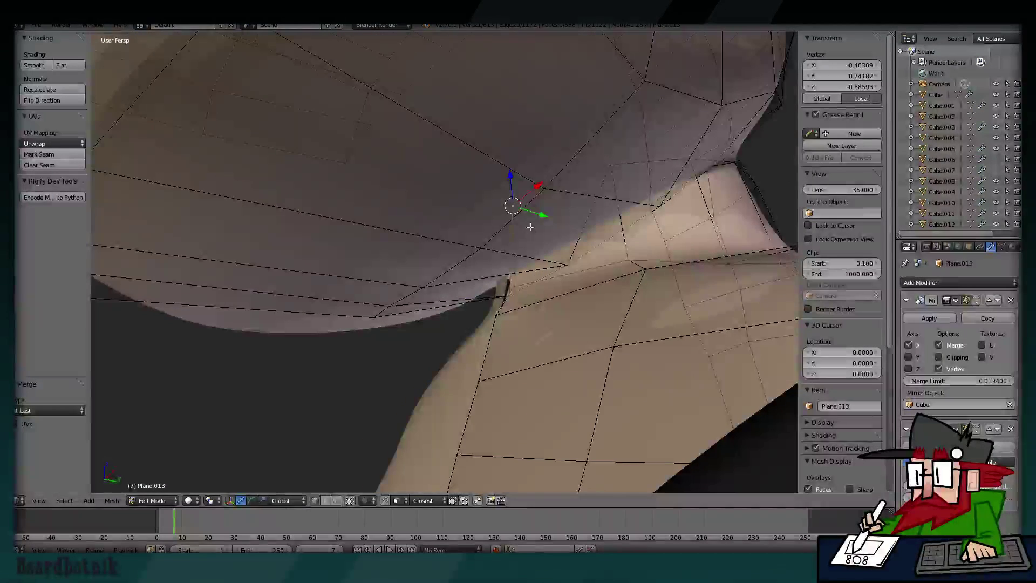
{"action": "key", "text": "g"}
{"action": "left_click", "coordinate": [527, 336]}
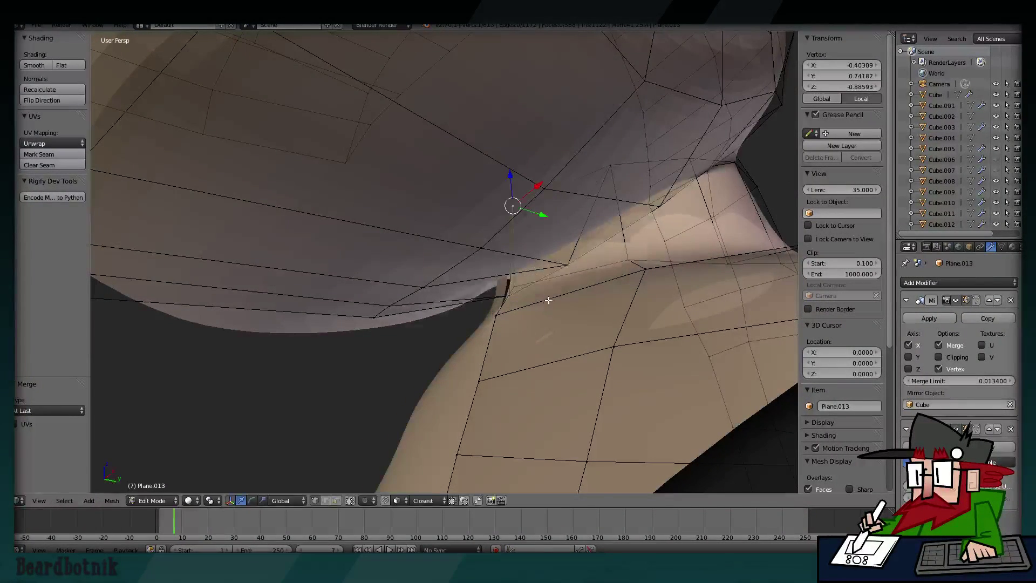
{"action": "mouse_move", "coordinate": [548, 301]}
{"action": "middle_mouse_down"}
{"action": "mouse_move", "coordinate": [520, 312]}
{"action": "mouse_move", "coordinate": [561, 263]}
{"action": "middle_mouse_up"}
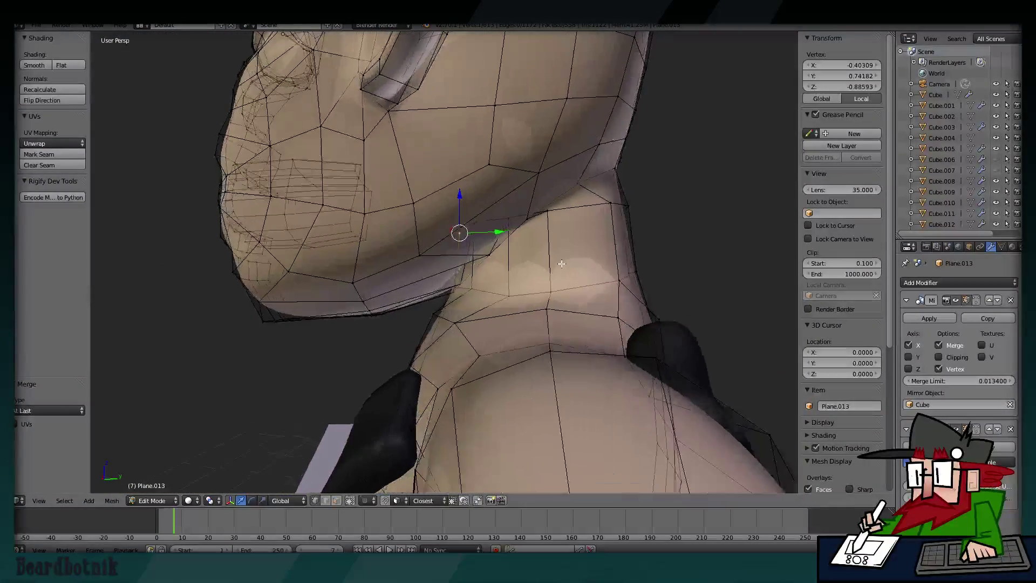
Grab and reposition several neck seam vertices down against the body.
{"action": "key", "text": "g"}
{"action": "left_click", "coordinate": [532, 248]}
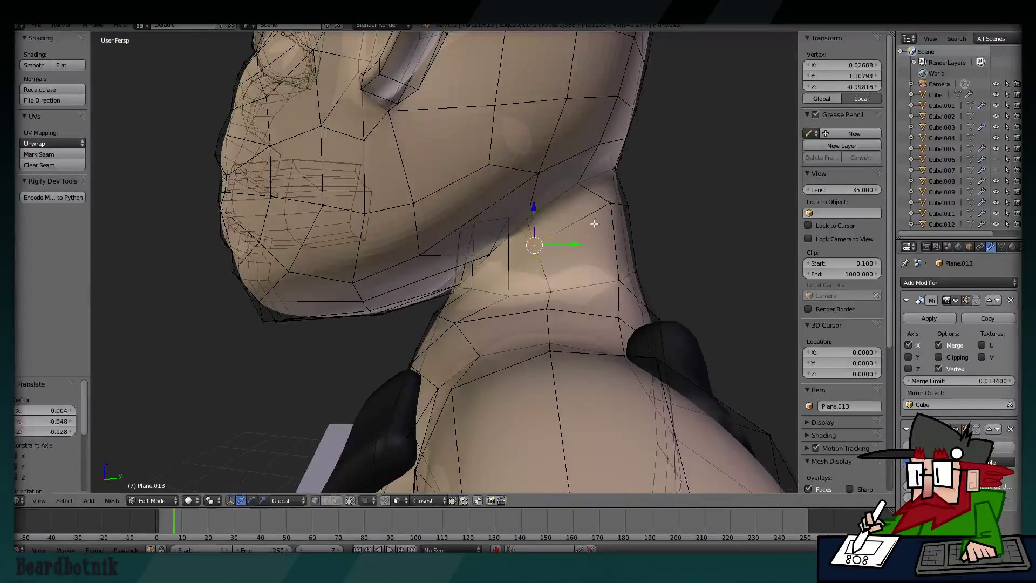
{"action": "key", "text": "g"}
{"action": "left_click", "coordinate": [596, 217]}
{"action": "middle_click_drag", "start_coordinate": [597, 217], "coordinate": [561, 237]}
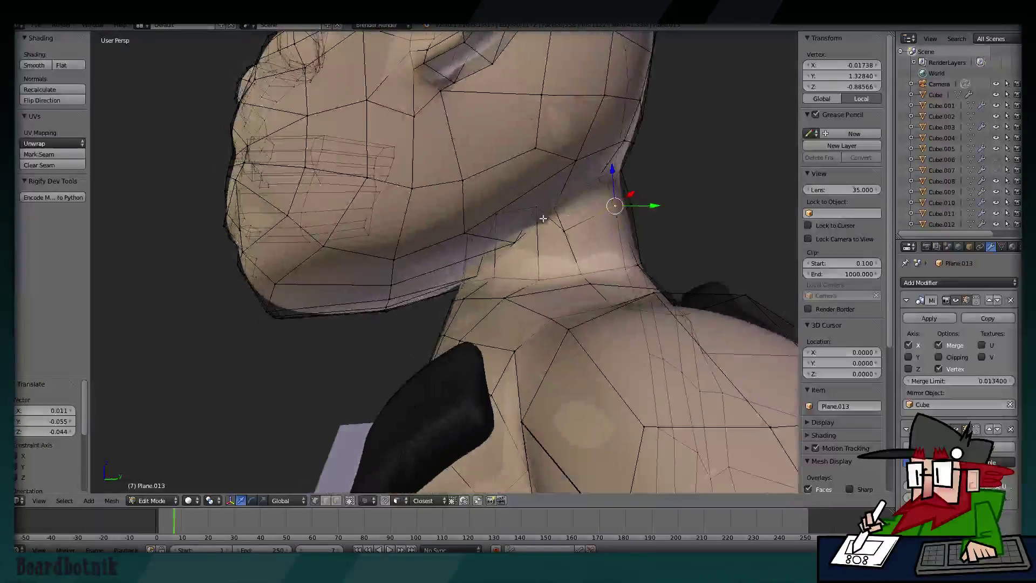
{"action": "key", "text": "g"}
{"action": "left_click", "coordinate": [511, 269]}
{"action": "middle_click_drag", "start_coordinate": [511, 269], "coordinate": [543, 271]}
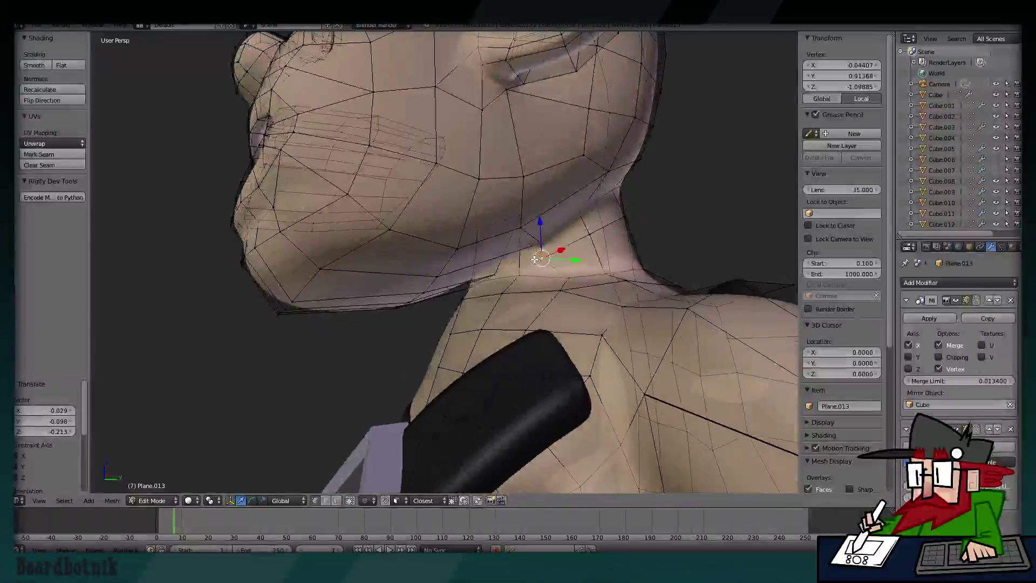
{"action": "key", "text": "g"}
{"action": "left_click", "coordinate": [534, 259]}
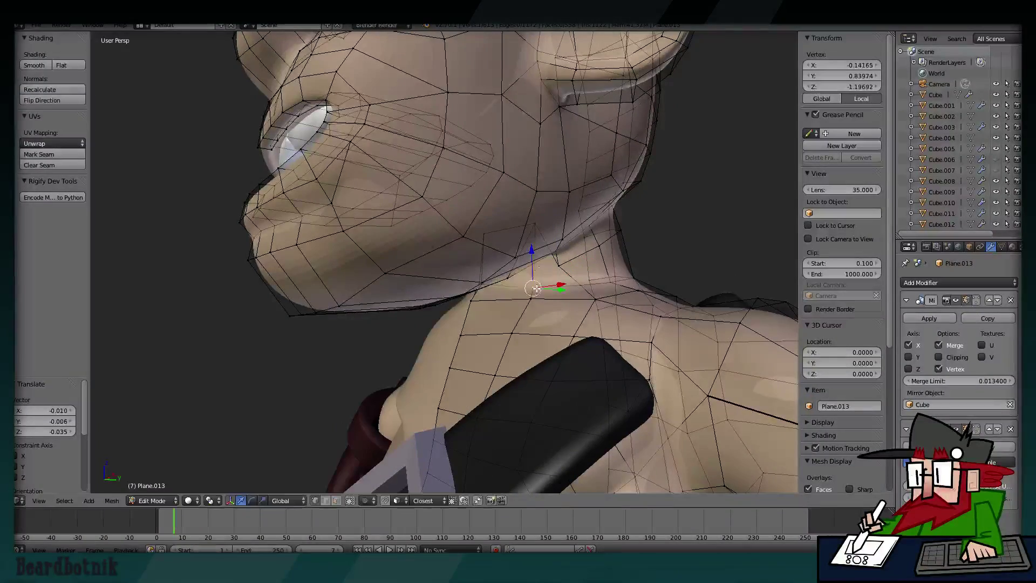
{"action": "key", "text": "g"}
{"action": "left_click", "coordinate": [521, 290]}
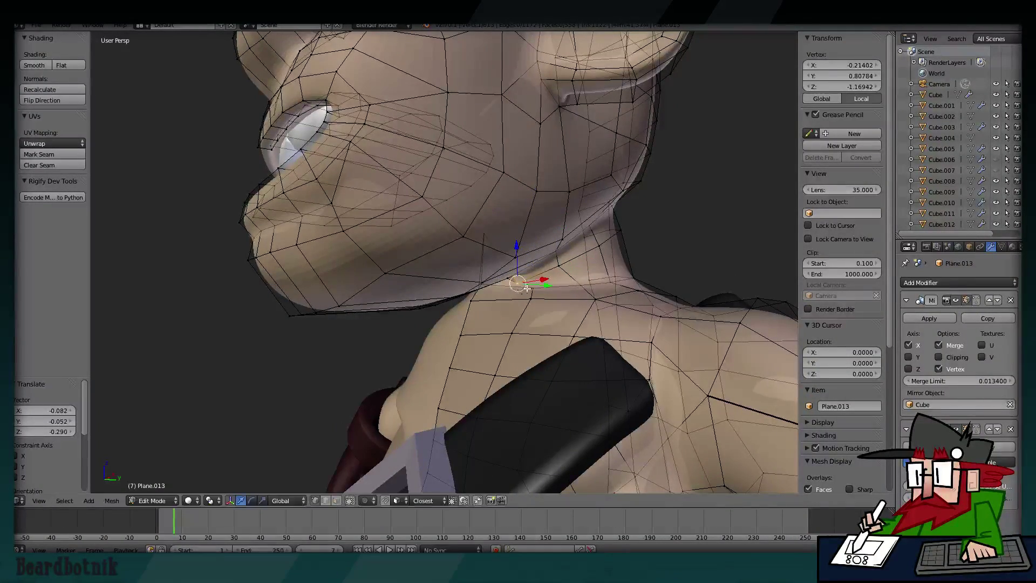
{"action": "mouse_move", "coordinate": [521, 290]}
{"action": "middle_mouse_down"}
{"action": "mouse_move", "coordinate": [523, 278]}
{"action": "mouse_move", "coordinate": [495, 311]}
{"action": "middle_mouse_up"}
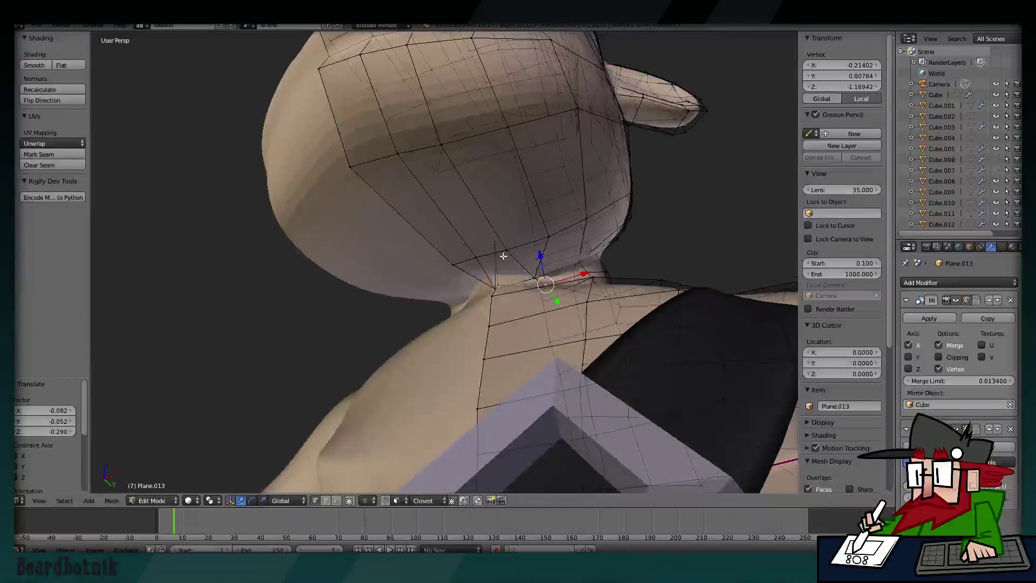
Tuck the vertices under the chin down onto the neck surface.
{"action": "left_click", "coordinate": [496, 306], "text": "shift"}
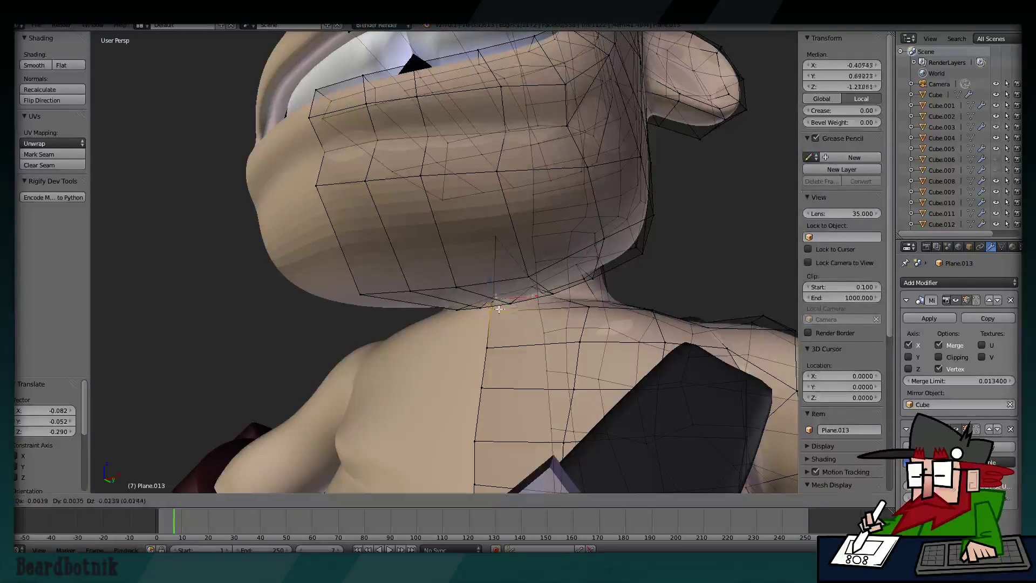
{"action": "key", "text": "g"}
{"action": "right_click", "coordinate": [499, 277]}
{"action": "key", "text": "g"}
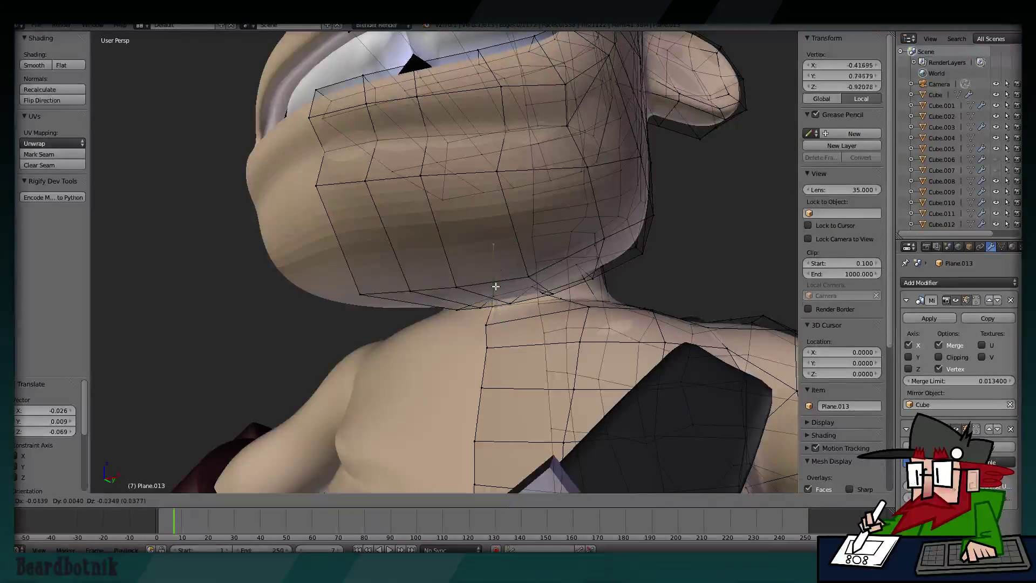
{"action": "left_click", "coordinate": [499, 313]}
{"action": "scroll", "coordinate": [493, 303], "scroll_direction": "up", "scroll_amount": 4}
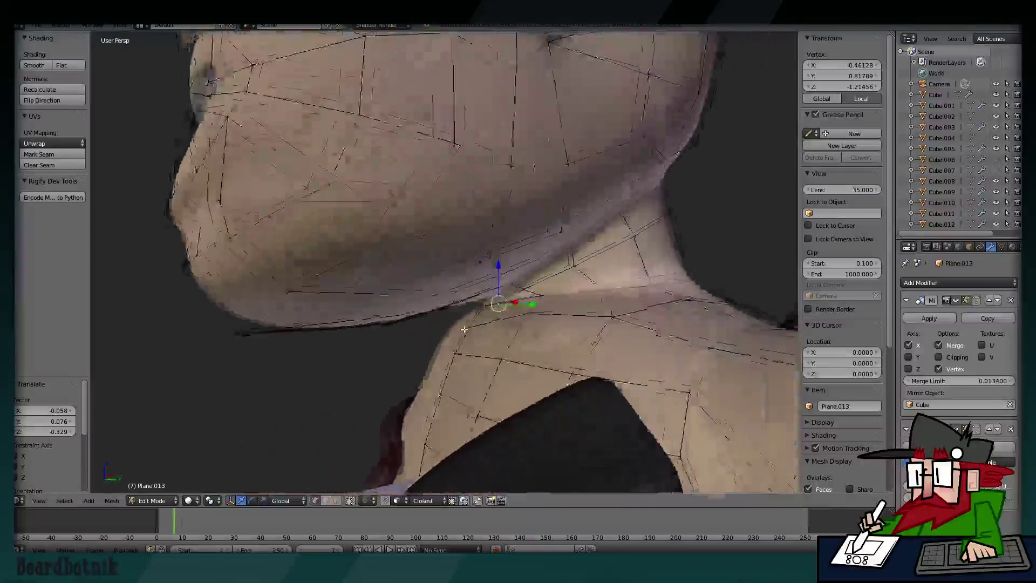
{"action": "middle_click_drag", "start_coordinate": [493, 303], "coordinate": [459, 323]}
{"action": "key", "text": "g"}
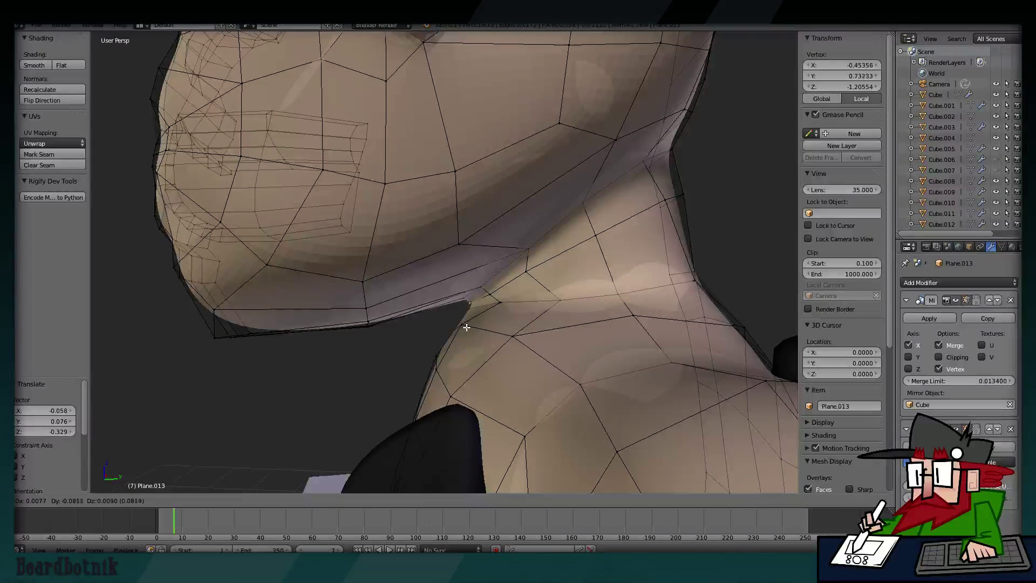
{"action": "left_click", "coordinate": [466, 327]}
{"action": "scroll", "coordinate": [467, 324], "scroll_direction": "up", "scroll_amount": 2}
{"action": "scroll", "coordinate": [468, 286], "scroll_direction": "up", "scroll_amount": 3}
{"action": "key", "text": "g"}
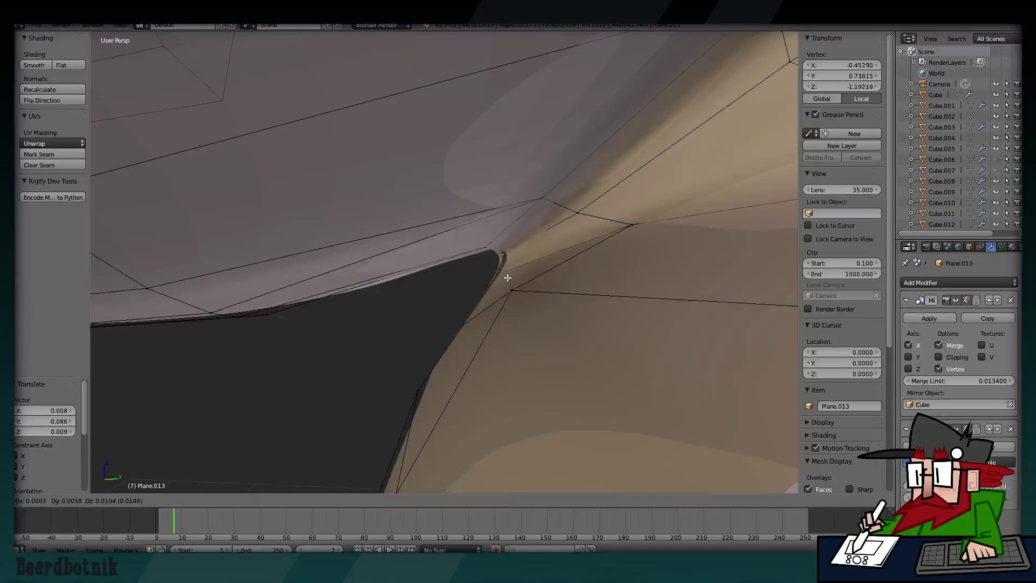
{"action": "left_click", "coordinate": [503, 286]}
Lower the last neck vertex into place and return to Object Mode to view the seam.
{"action": "middle_click_drag", "start_coordinate": [504, 273], "coordinate": [594, 259]}
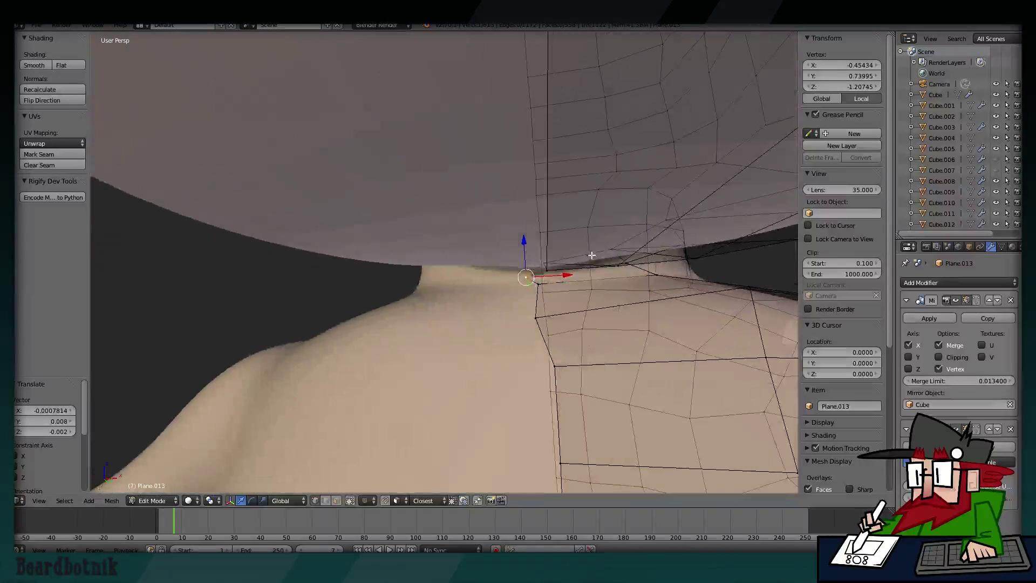
{"action": "key", "text": "g"}
{"action": "left_click", "coordinate": [596, 270]}
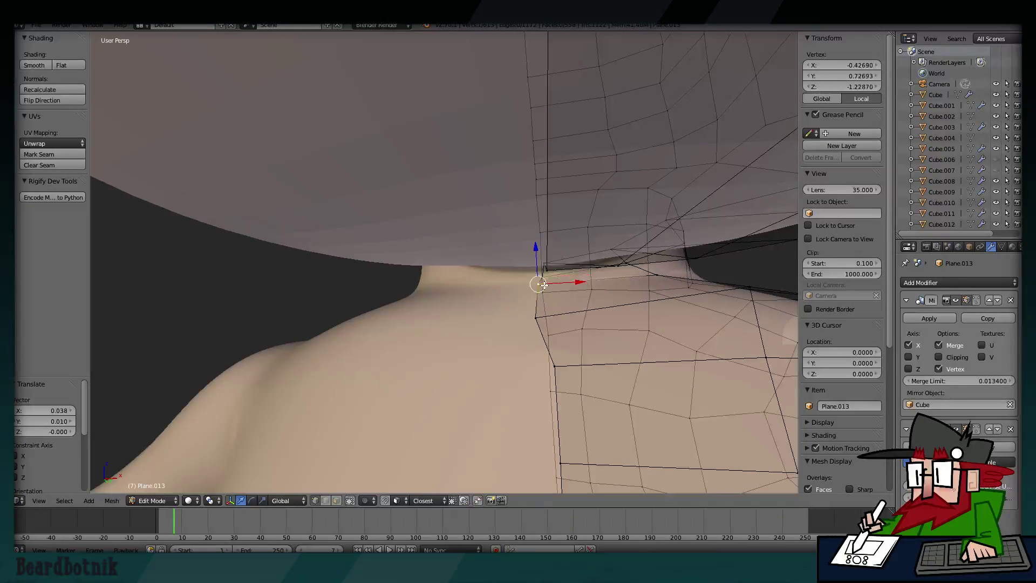
{"action": "key", "text": "g"}
{"action": "left_click", "coordinate": [546, 317]}
{"action": "key", "text": "g"}
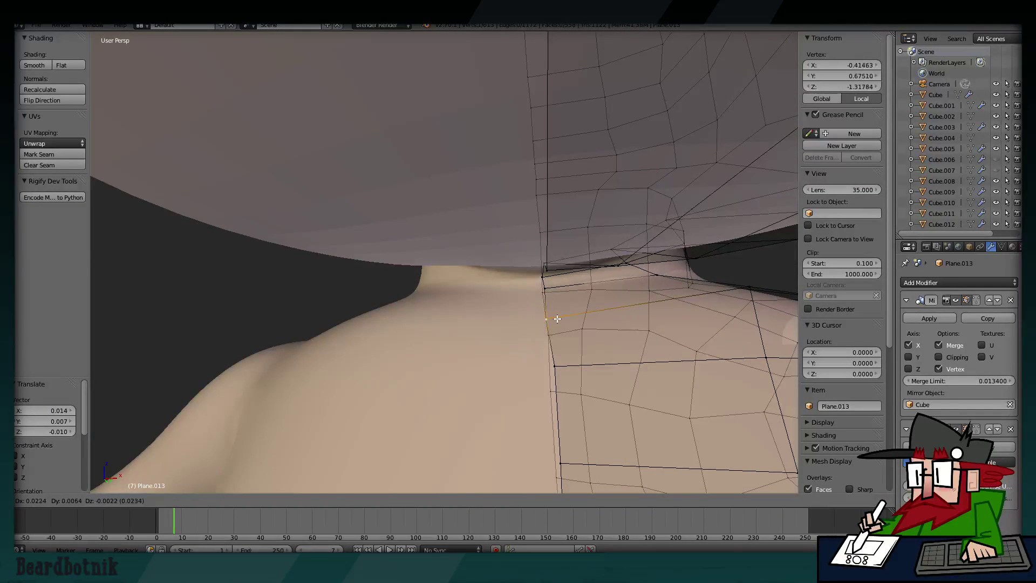
{"action": "left_click", "coordinate": [557, 319]}
{"action": "key", "text": "Tab"}
{"action": "scroll", "coordinate": [572, 305], "scroll_direction": "down", "scroll_amount": 5}
{"action": "middle_click_drag", "start_coordinate": [572, 305], "coordinate": [461, 326]}
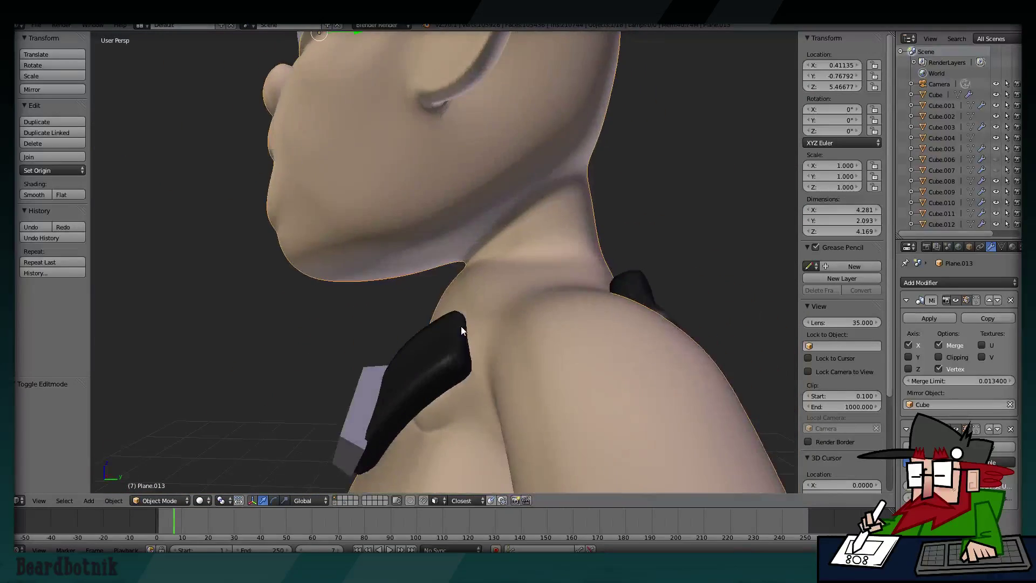
Orbit to a front view and briefly inspect the body mesh in Edit Mode.
{"action": "scroll", "coordinate": [461, 326], "scroll_direction": "down", "scroll_amount": 6}
{"action": "mouse_move", "coordinate": [445, 281]}
{"action": "middle_mouse_down"}
{"action": "mouse_move", "coordinate": [510, 294]}
{"action": "mouse_move", "coordinate": [588, 284]}
{"action": "mouse_move", "coordinate": [541, 266]}
{"action": "mouse_move", "coordinate": [552, 309]}
{"action": "mouse_move", "coordinate": [495, 381]}
{"action": "mouse_move", "coordinate": [506, 348]}
{"action": "middle_mouse_up"}
{"action": "scroll", "coordinate": [600, 284], "scroll_direction": "up", "scroll_amount": 4}
{"action": "scroll", "coordinate": [499, 271], "scroll_direction": "up", "scroll_amount": 4}
{"action": "scroll", "coordinate": [527, 381], "scroll_direction": "down", "scroll_amount": 3}
{"action": "key", "text": "Tab"}
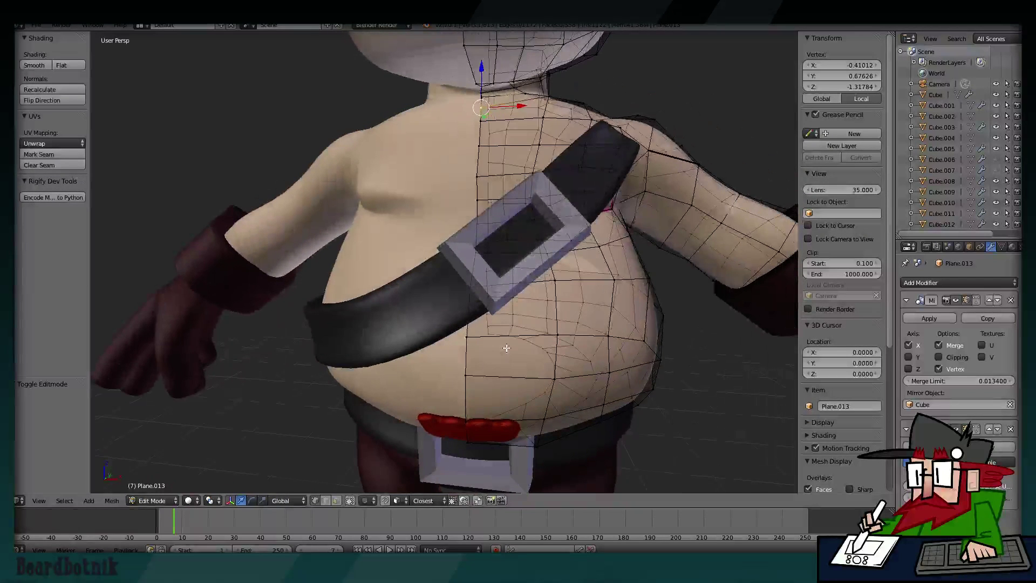
{"action": "key", "text": "Tab"}
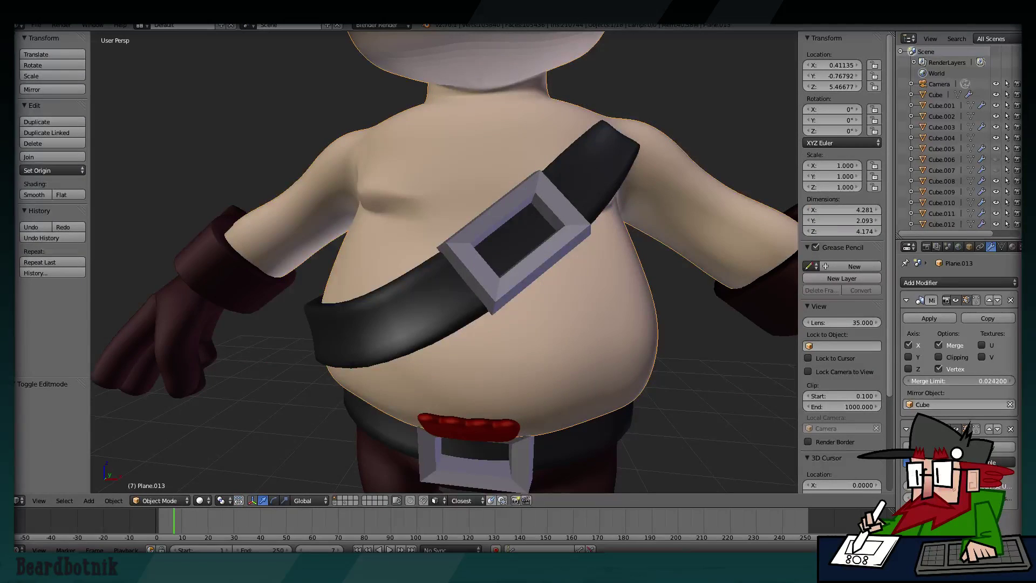
Deselect all, orbit to the side and switch to the grey armored character's layer.
{"action": "scroll", "coordinate": [471, 262], "scroll_direction": "down", "scroll_amount": 3}
{"action": "scroll", "coordinate": [573, 245], "scroll_direction": "down", "scroll_amount": 2}
{"action": "key", "text": "a"}
{"action": "scroll", "coordinate": [575, 245], "scroll_direction": "down", "scroll_amount": 2}
{"action": "mouse_move", "coordinate": [576, 245]}
{"action": "middle_mouse_down"}
{"action": "mouse_move", "coordinate": [482, 252]}
{"action": "mouse_move", "coordinate": [605, 244]}
{"action": "middle_mouse_up"}
{"action": "scroll", "coordinate": [373, 420], "scroll_direction": "up", "scroll_amount": 2}
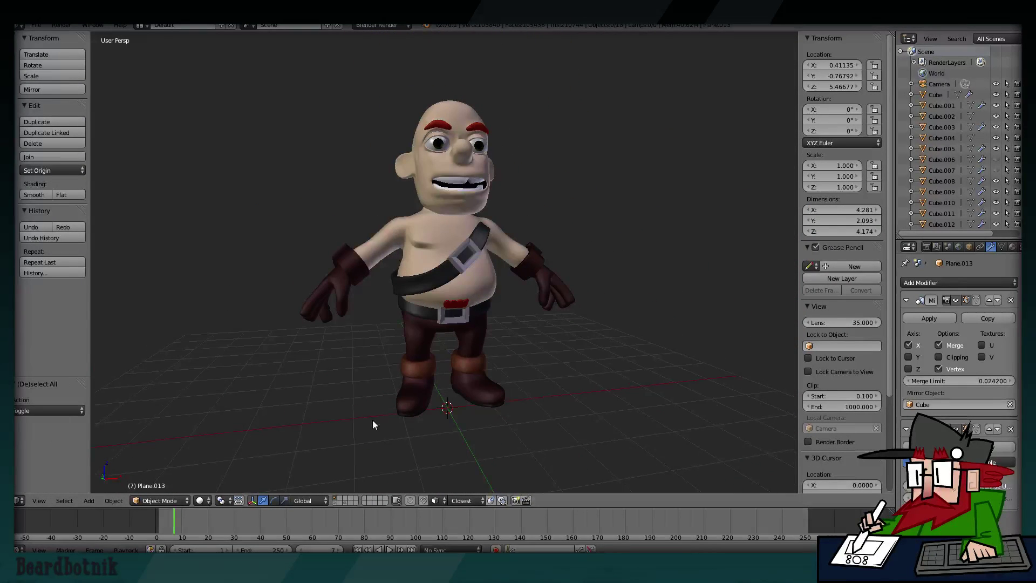
{"action": "left_click", "coordinate": [334, 501]}
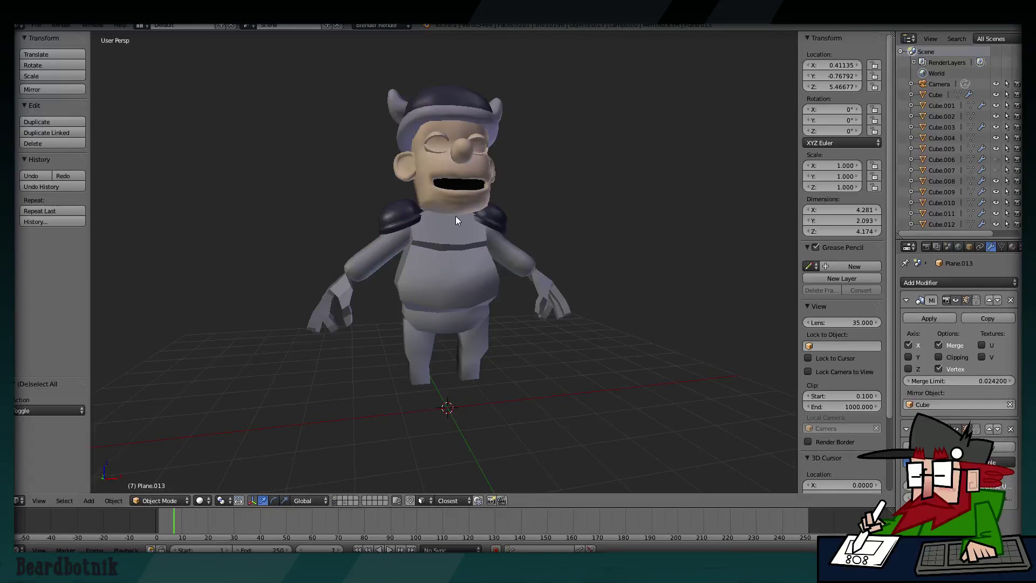
Unhide the beard and eyebrows on the textured viking's layer.
{"action": "middle_click_drag", "start_coordinate": [455, 216], "coordinate": [384, 359]}
{"action": "left_click", "coordinate": [333, 500]}
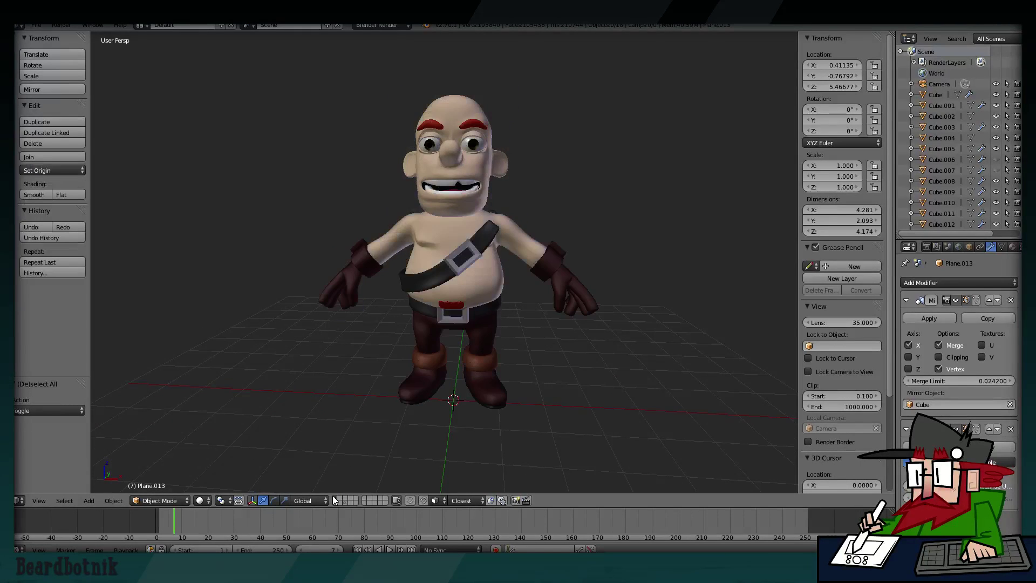
{"action": "key", "text": "alt+h"}
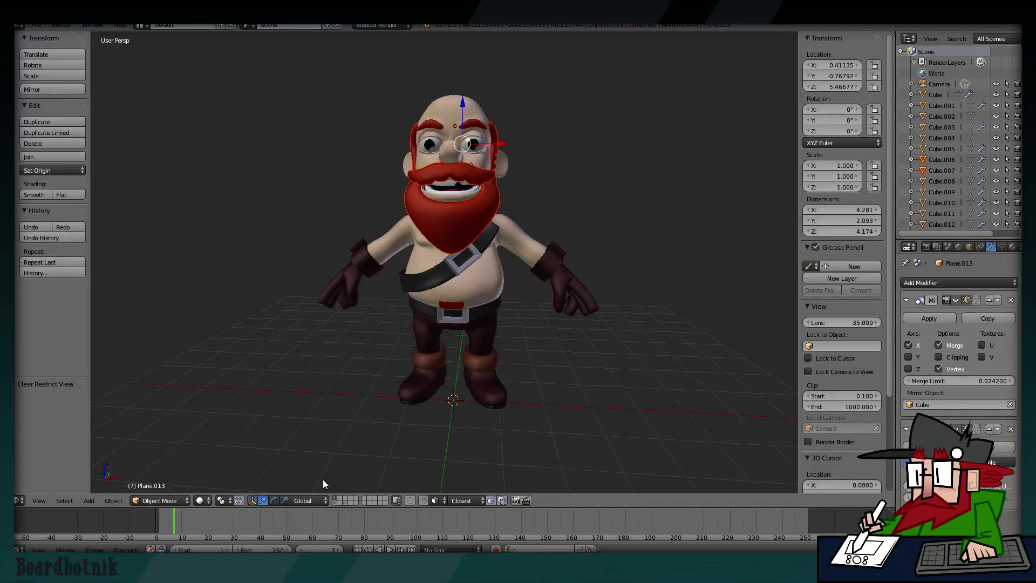
Move the horned helmet and shoulder pad onto the viking's layer.
{"action": "left_click", "coordinate": [333, 503]}
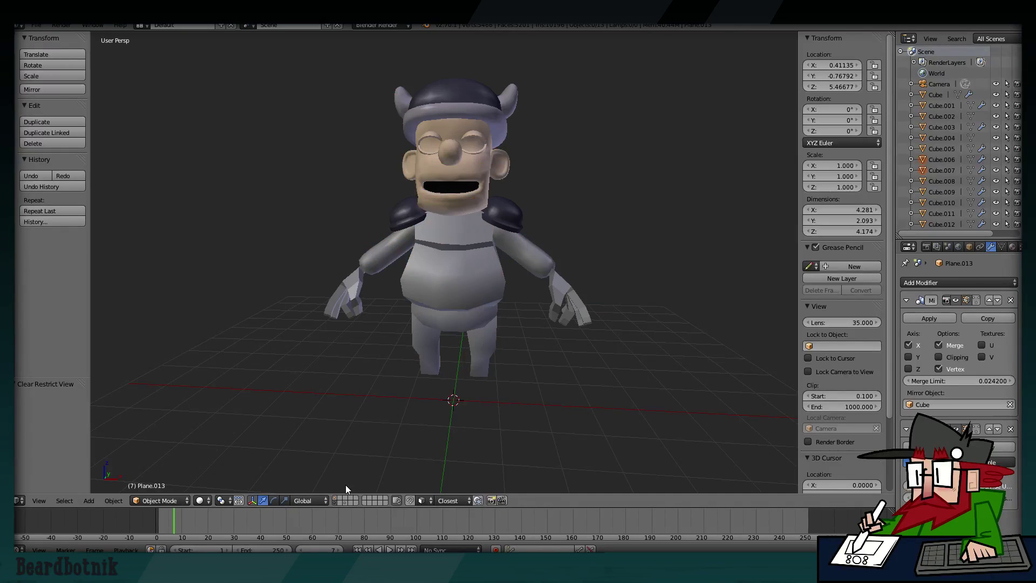
{"action": "right_click", "coordinate": [488, 82]}
{"action": "key", "text": "m"}
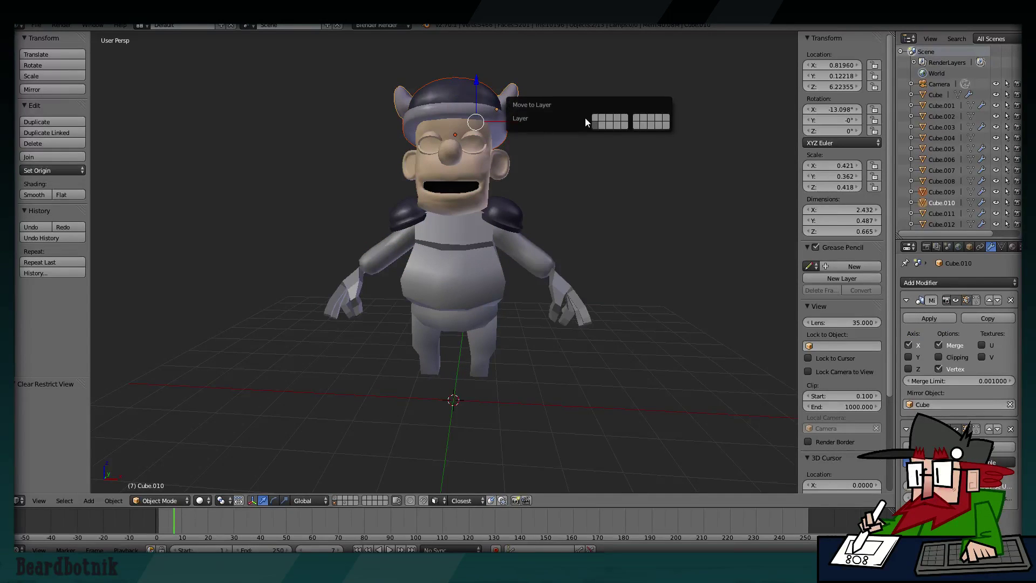
{"action": "left_click", "coordinate": [595, 119]}
{"action": "right_click", "coordinate": [510, 207]}
{"action": "key", "text": "m"}
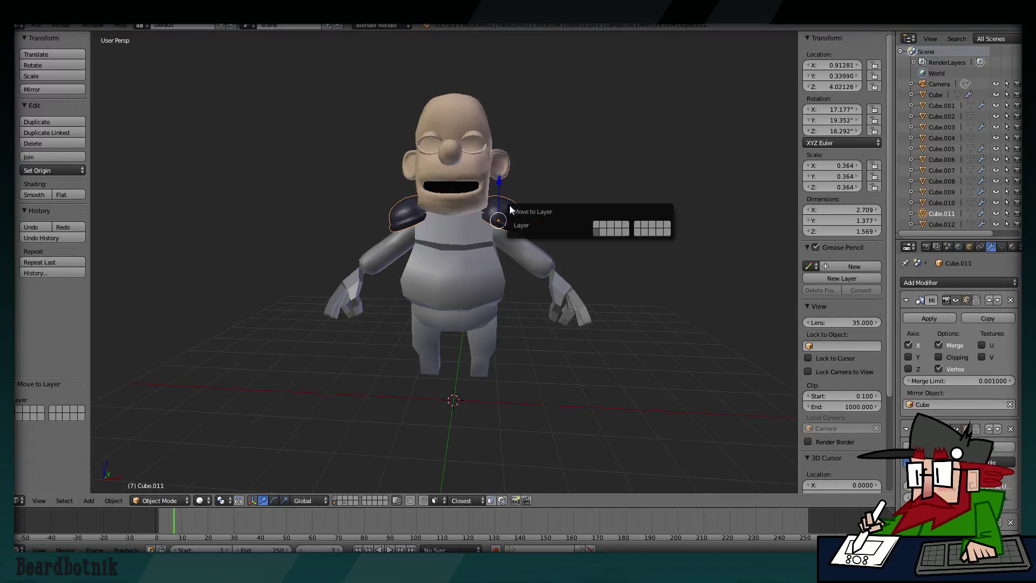
{"action": "left_click", "coordinate": [596, 222]}
Show all layers together, deselect and orbit around the complete viking.
{"action": "middle_click_drag", "start_coordinate": [596, 222], "coordinate": [298, 414]}
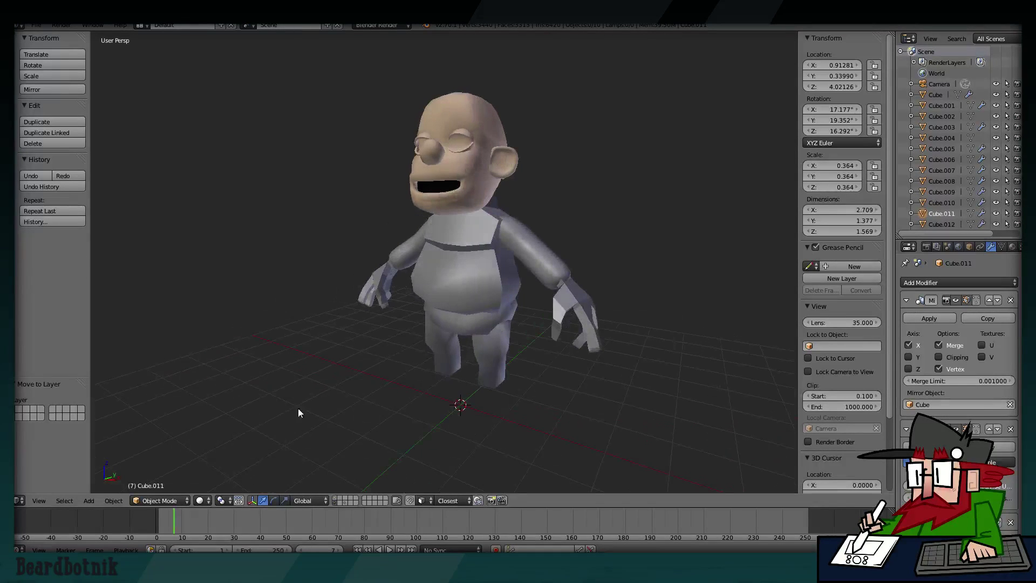
{"action": "key", "text": "grave"}
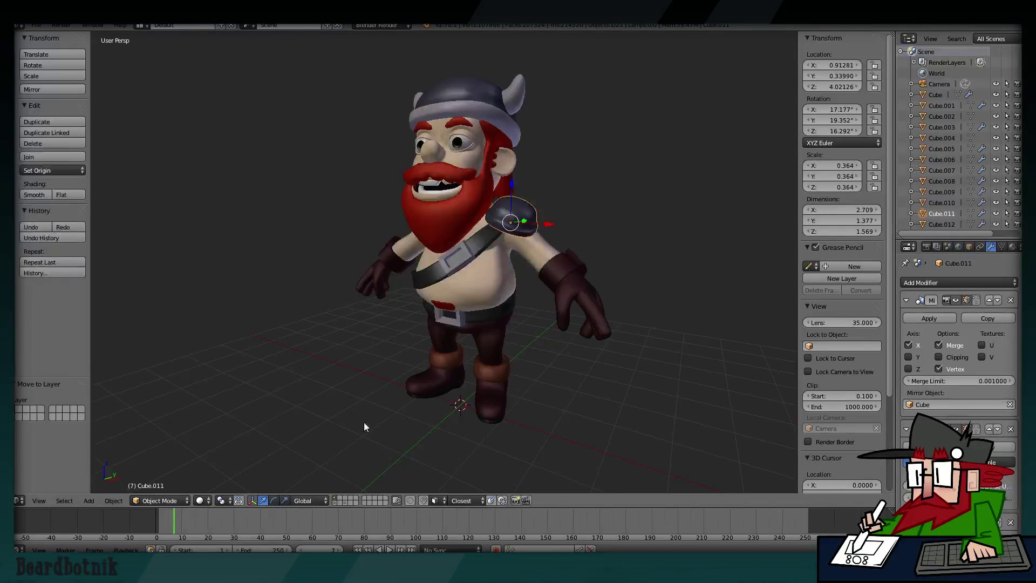
{"action": "mouse_move", "coordinate": [364, 422]}
{"action": "middle_mouse_down"}
{"action": "mouse_move", "coordinate": [531, 312]}
{"action": "mouse_move", "coordinate": [505, 295]}
{"action": "mouse_move", "coordinate": [519, 286]}
{"action": "middle_mouse_up"}
{"action": "key", "text": "a"}
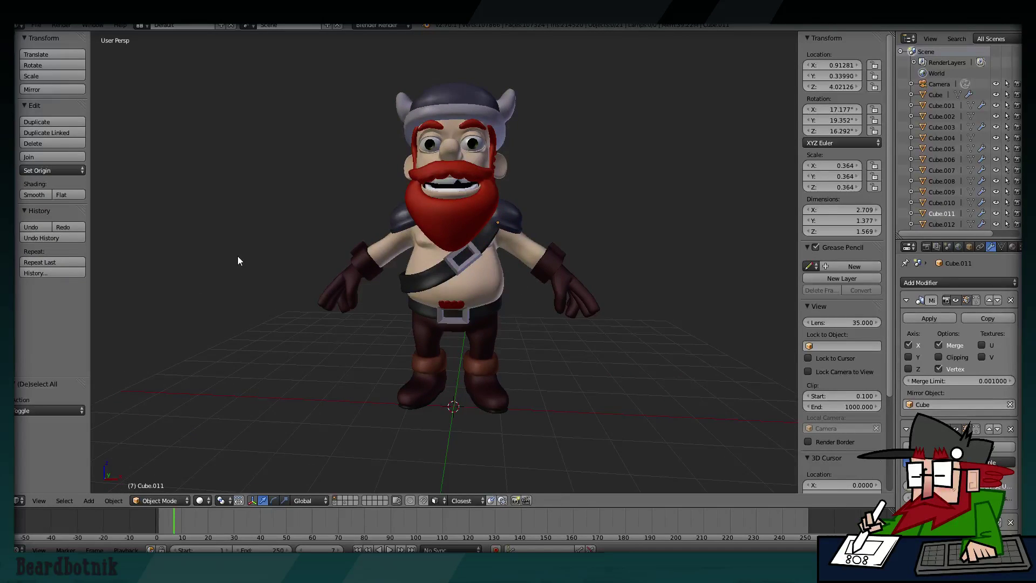
{"action": "mouse_move", "coordinate": [237, 260]}
{"action": "middle_mouse_down"}
{"action": "mouse_move", "coordinate": [512, 264]}
{"action": "mouse_move", "coordinate": [180, 344]}
{"action": "mouse_move", "coordinate": [236, 303]}
{"action": "mouse_move", "coordinate": [404, 299]}
{"action": "mouse_move", "coordinate": [467, 315]}
{"action": "mouse_move", "coordinate": [316, 323]}
{"action": "middle_mouse_up"}
Inspect the shoulder pad from behind and save the viking file with File > Save.
{"action": "scroll", "coordinate": [430, 273], "scroll_direction": "up", "scroll_amount": 5}
{"action": "mouse_move", "coordinate": [431, 272]}
{"action": "middle_mouse_down"}
{"action": "mouse_move", "coordinate": [439, 244]}
{"action": "mouse_move", "coordinate": [592, 241]}
{"action": "middle_mouse_up"}
{"action": "scroll", "coordinate": [592, 241], "scroll_direction": "down", "scroll_amount": 4}
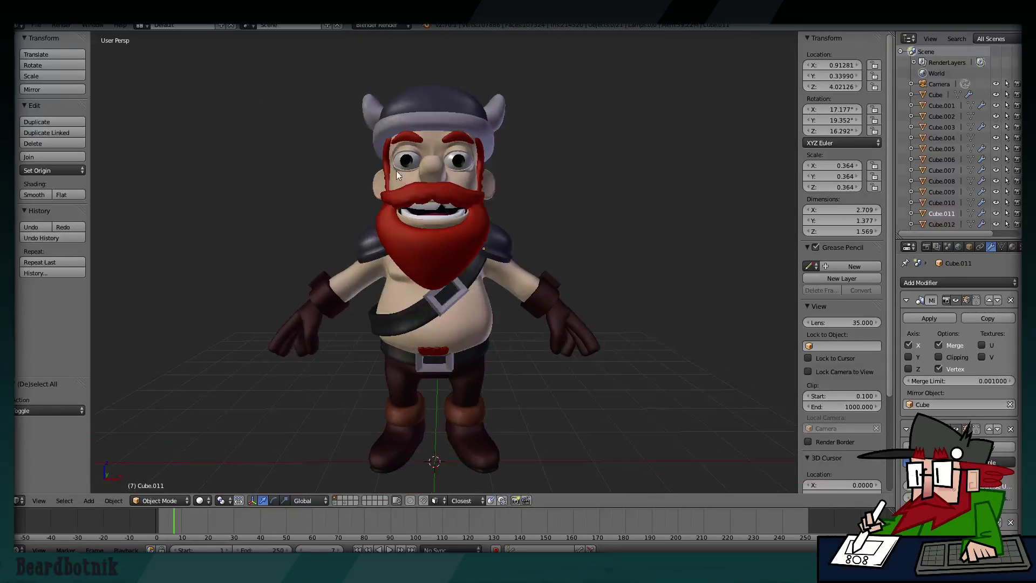
{"action": "left_click", "coordinate": [36, 25]}
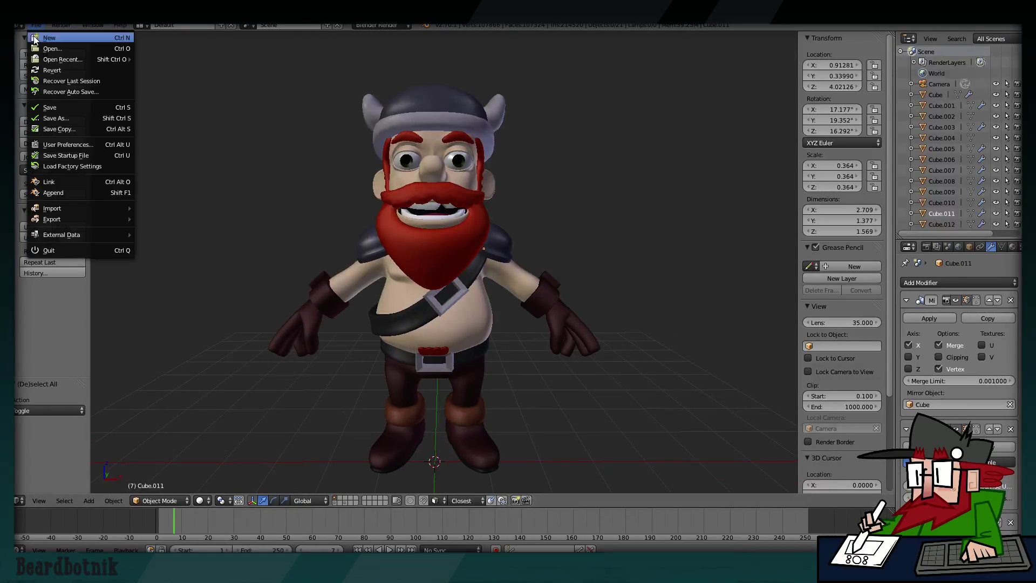
{"action": "left_click", "coordinate": [51, 110]}
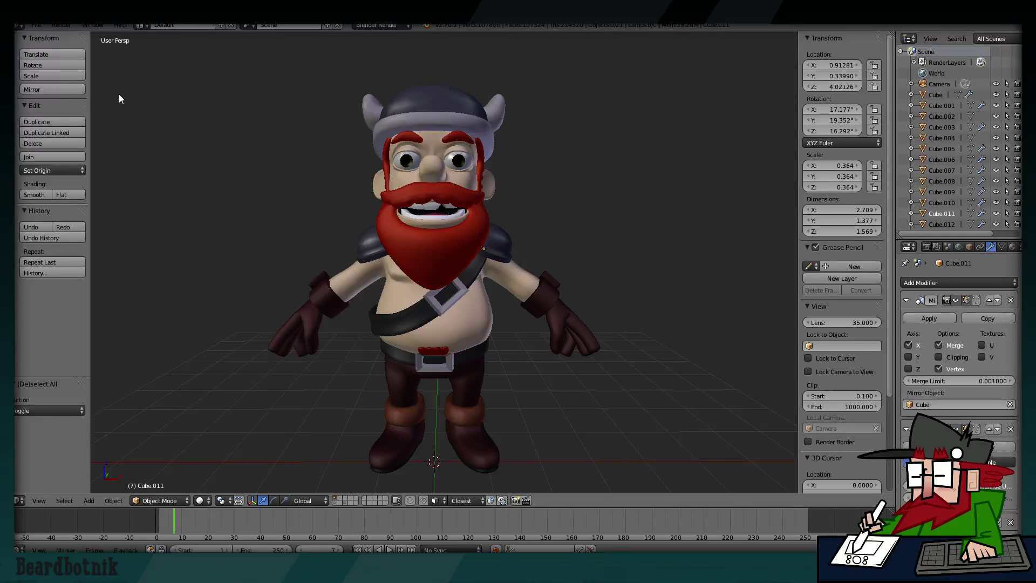
{"action": "mouse_move", "coordinate": [462, 321]}
{"action": "middle_mouse_down"}
{"action": "mouse_move", "coordinate": [392, 323]}
{"action": "mouse_move", "coordinate": [425, 310]}
{"action": "mouse_move", "coordinate": [422, 266]}
{"action": "middle_mouse_up"}
Zoom in on the eye and enter Edit Mode on the face mesh.
{"action": "scroll", "coordinate": [425, 310], "scroll_direction": "up", "scroll_amount": 5}
{"action": "scroll", "coordinate": [430, 236], "scroll_direction": "up", "scroll_amount": 3}
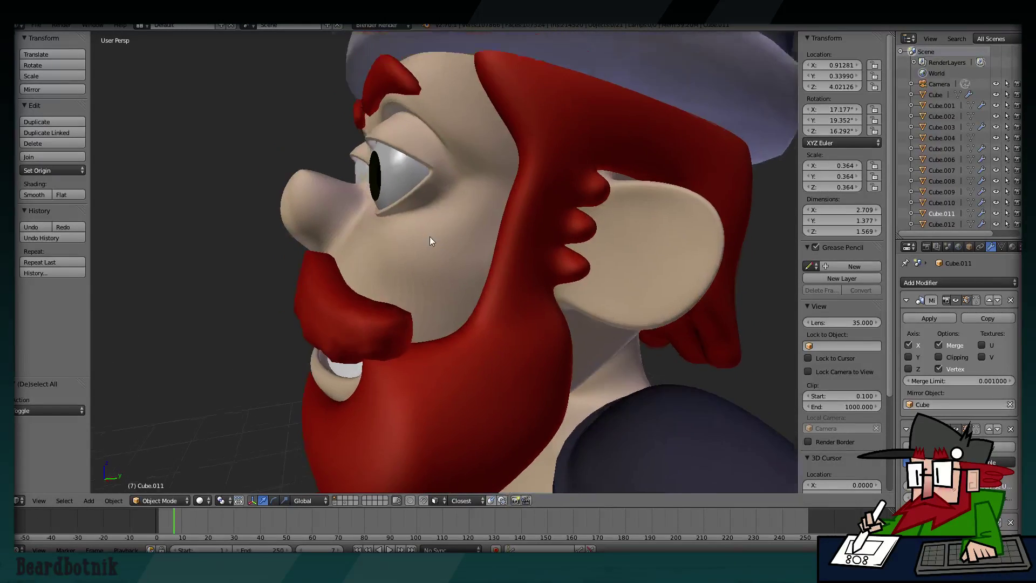
{"action": "scroll", "coordinate": [429, 241], "scroll_direction": "up", "scroll_amount": 2}
{"action": "right_click", "coordinate": [413, 125]}
{"action": "key", "text": "Tab"}
{"action": "key", "text": "Tab"}
{"action": "right_click", "coordinate": [411, 173]}
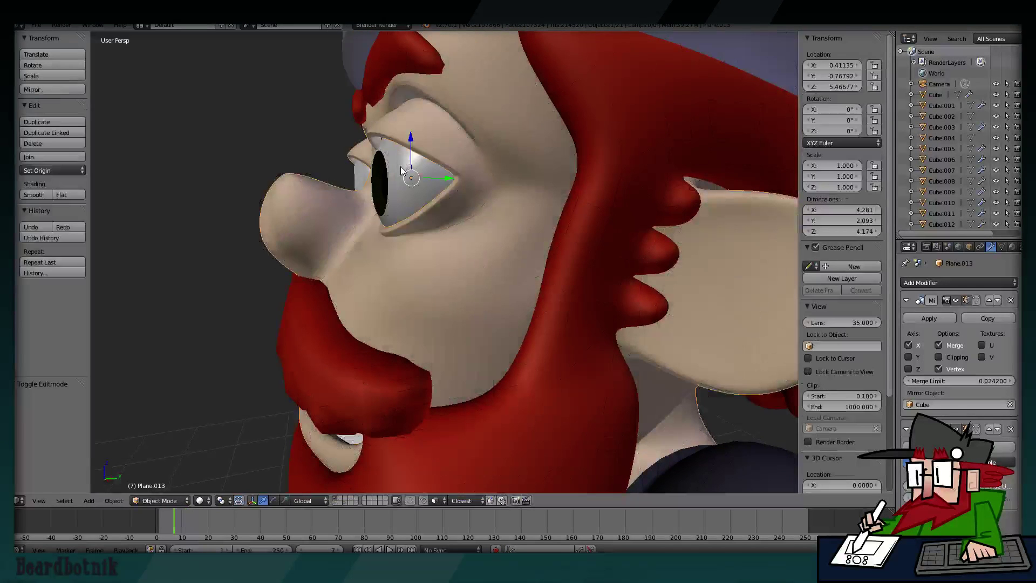
{"action": "right_click", "coordinate": [395, 128]}
{"action": "key", "text": "Tab"}
Select the eyelid edge loop and move it closer around the eyeball.
{"action": "right_click", "coordinate": [412, 145], "text": "alt"}
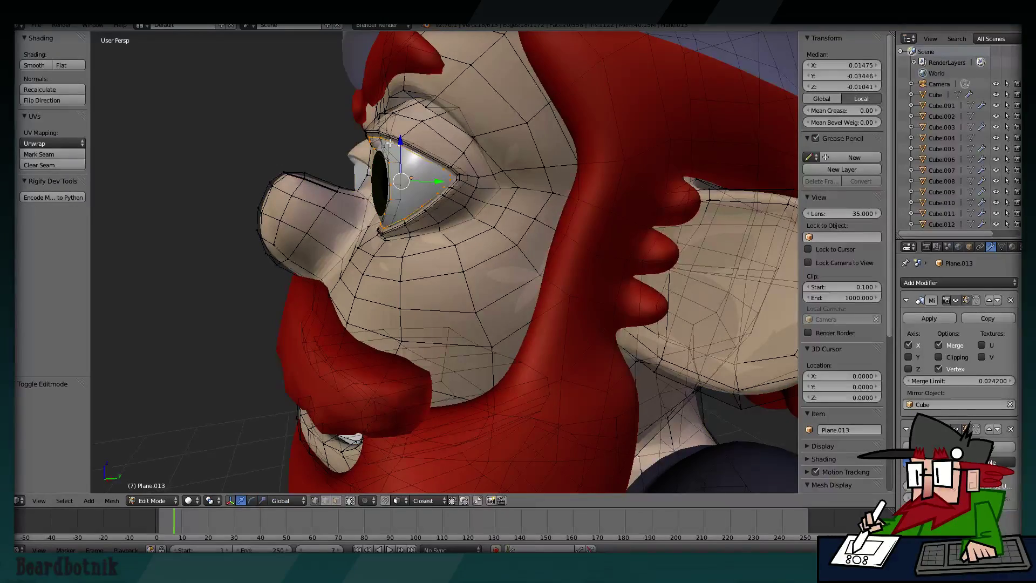
{"action": "middle_click_drag", "start_coordinate": [390, 143], "coordinate": [398, 150]}
{"action": "right_click", "coordinate": [412, 118]}
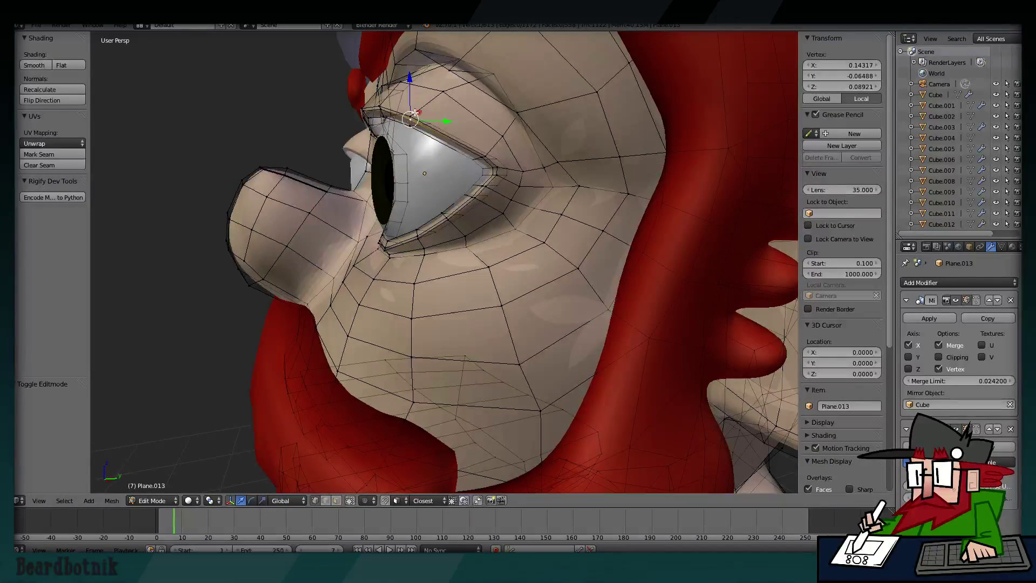
{"action": "right_click", "coordinate": [411, 118], "text": "alt"}
{"action": "mouse_move", "coordinate": [412, 119]}
{"action": "middle_mouse_down"}
{"action": "mouse_move", "coordinate": [469, 119]}
{"action": "mouse_move", "coordinate": [635, 86]}
{"action": "middle_mouse_up"}
{"action": "key", "text": "g"}
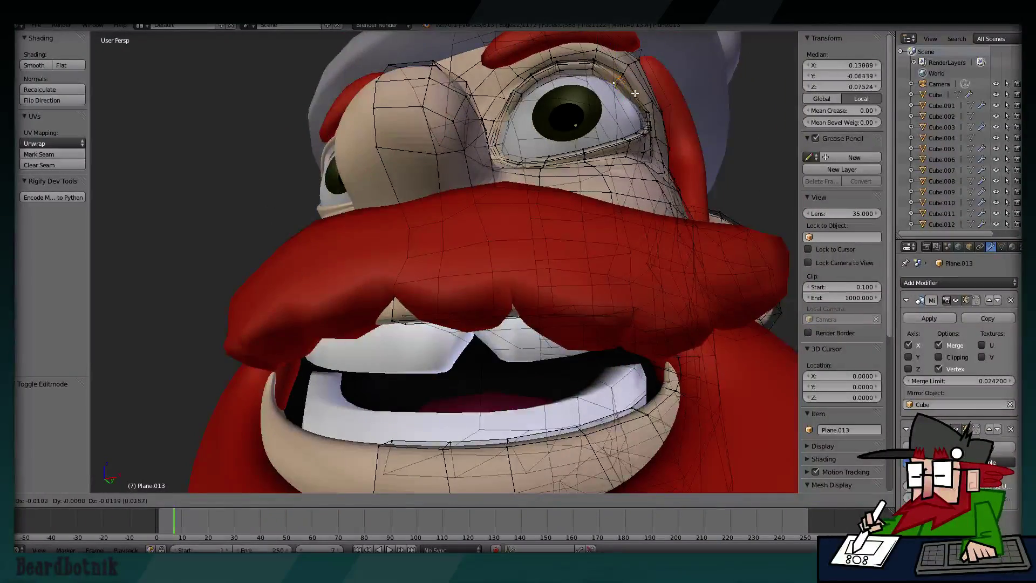
{"action": "left_click", "coordinate": [635, 93]}
Pull the lower eyelid vertices in snugly against the eyeball.
{"action": "scroll", "coordinate": [594, 92], "scroll_direction": "up", "scroll_amount": 4}
{"action": "middle_click_drag", "start_coordinate": [593, 91], "coordinate": [577, 79]}
{"action": "right_click", "coordinate": [548, 84], "text": "alt"}
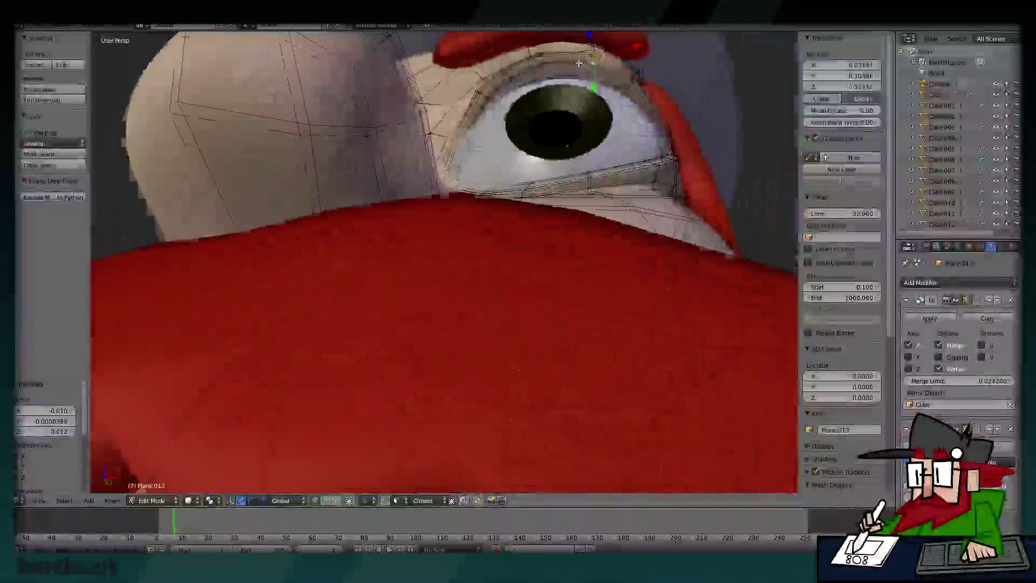
{"action": "key", "text": "g"}
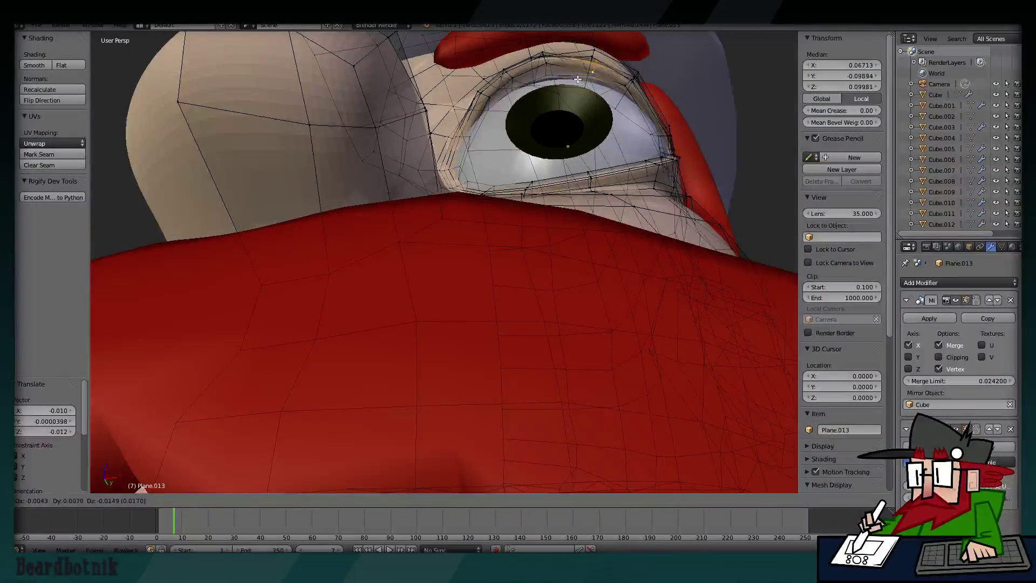
{"action": "left_click", "coordinate": [578, 80]}
{"action": "mouse_move", "coordinate": [578, 79]}
{"action": "middle_mouse_down"}
{"action": "mouse_move", "coordinate": [492, 77]}
{"action": "mouse_move", "coordinate": [548, 102]}
{"action": "mouse_move", "coordinate": [494, 110]}
{"action": "middle_mouse_up"}
{"action": "right_click", "coordinate": [492, 77]}
{"action": "key", "text": "g"}
{"action": "left_click", "coordinate": [549, 107]}
Fit the upper and inner eyelid loops against the eyeball, then return to Object Mode.
{"action": "right_click", "coordinate": [507, 128]}
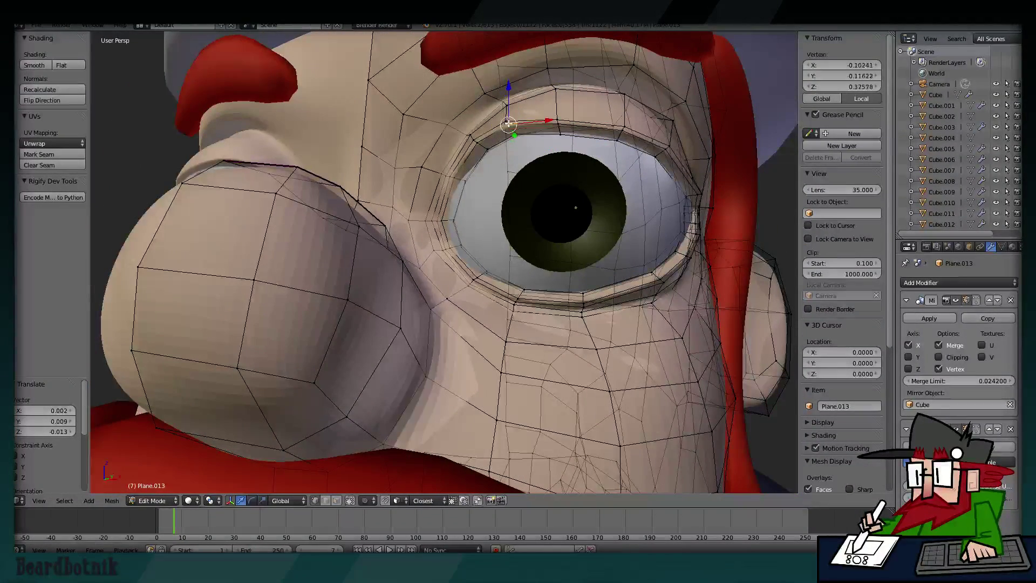
{"action": "right_click", "coordinate": [510, 125], "text": "alt"}
{"action": "mouse_move", "coordinate": [562, 153]}
{"action": "middle_mouse_down"}
{"action": "mouse_move", "coordinate": [567, 133]}
{"action": "mouse_move", "coordinate": [539, 149]}
{"action": "middle_mouse_up"}
{"action": "key", "text": "g"}
{"action": "left_click", "coordinate": [568, 131]}
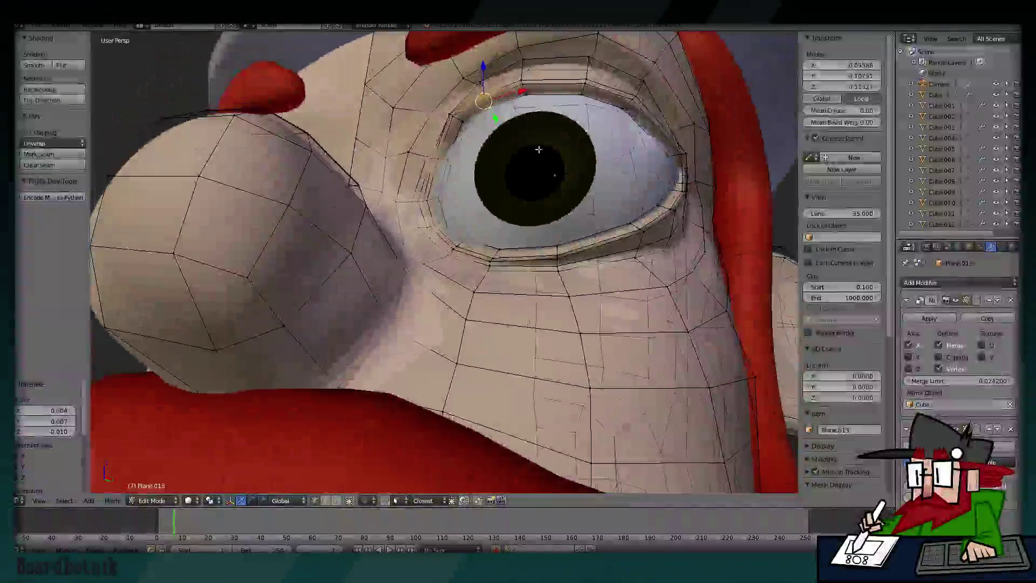
{"action": "right_click", "coordinate": [451, 115]}
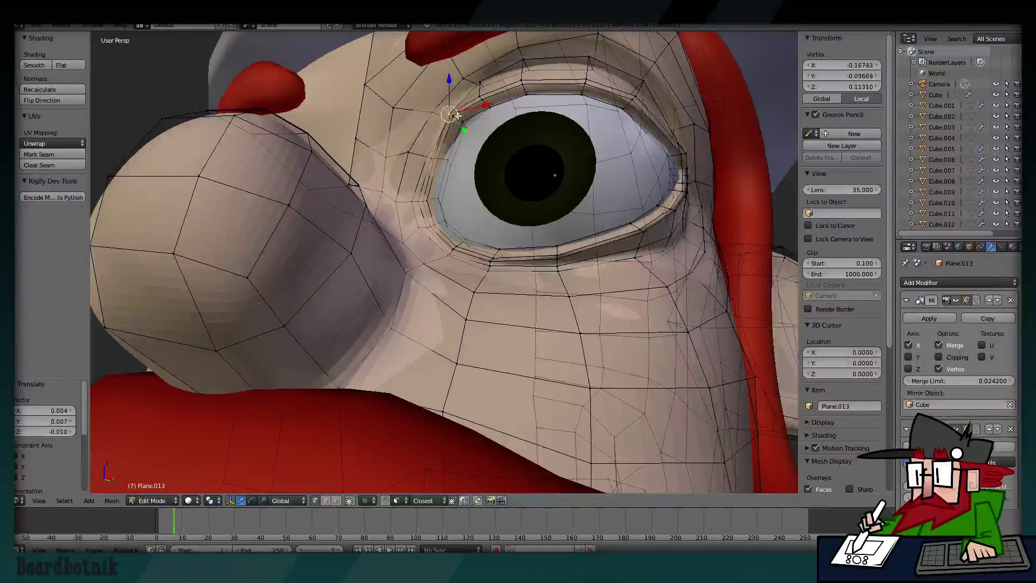
{"action": "right_click", "coordinate": [452, 116], "text": "alt"}
{"action": "mouse_move", "coordinate": [452, 115]}
{"action": "middle_mouse_down"}
{"action": "mouse_move", "coordinate": [478, 122]}
{"action": "mouse_move", "coordinate": [515, 171]}
{"action": "mouse_move", "coordinate": [533, 170]}
{"action": "middle_mouse_up"}
{"action": "key", "text": "g"}
{"action": "left_click", "coordinate": [479, 122]}
{"action": "key", "text": "Tab"}
{"action": "scroll", "coordinate": [532, 169], "scroll_direction": "down", "scroll_amount": 3}
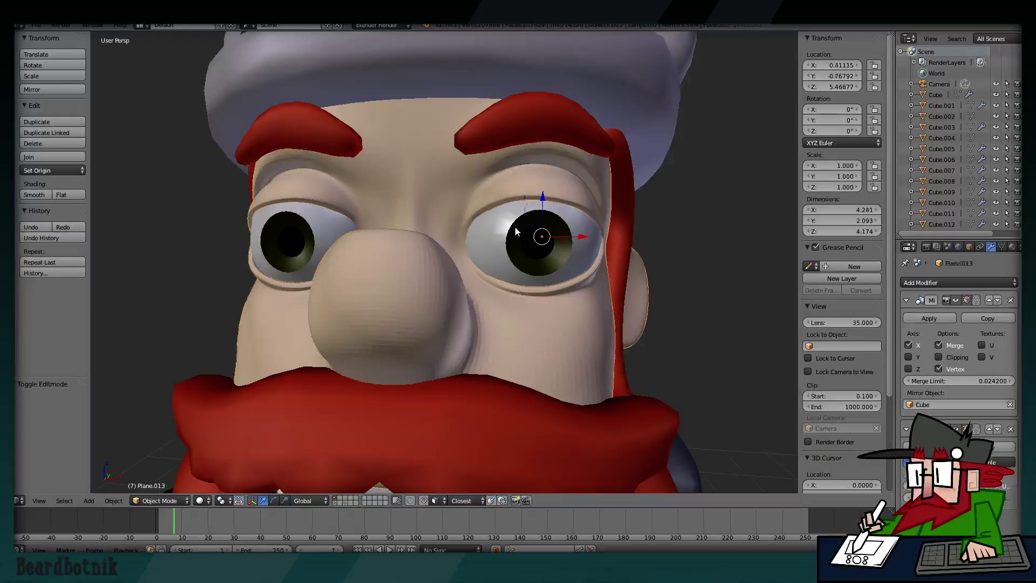
Select the eyeball, shift it sideways along X and adjust it vertically.
{"action": "right_click", "coordinate": [568, 242]}
{"action": "right_click", "coordinate": [572, 242]}
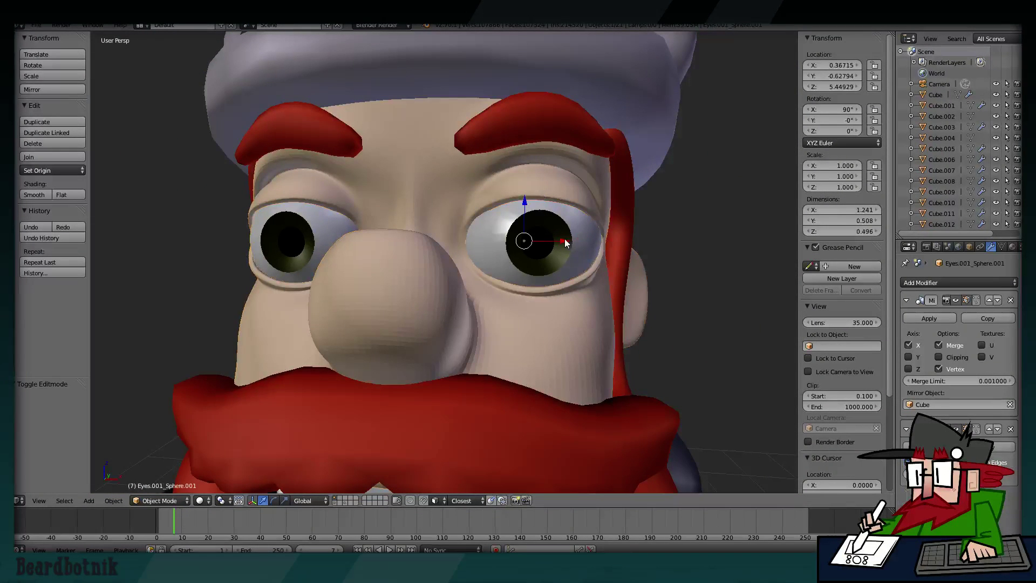
{"action": "key", "text": "g"}
{"action": "key", "text": "x"}
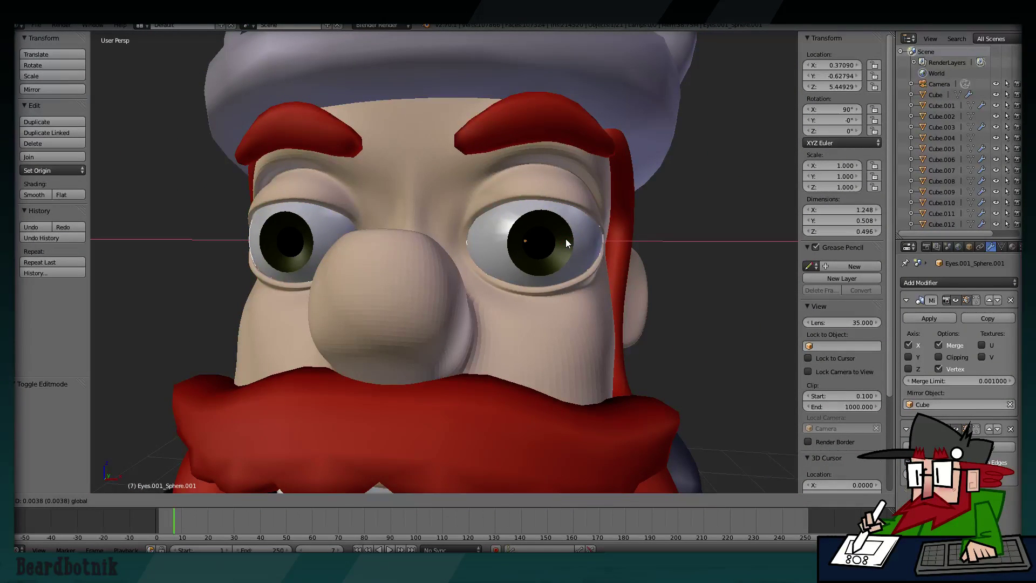
{"action": "left_click", "coordinate": [566, 238]}
{"action": "middle_click_drag", "start_coordinate": [566, 239], "coordinate": [443, 200]}
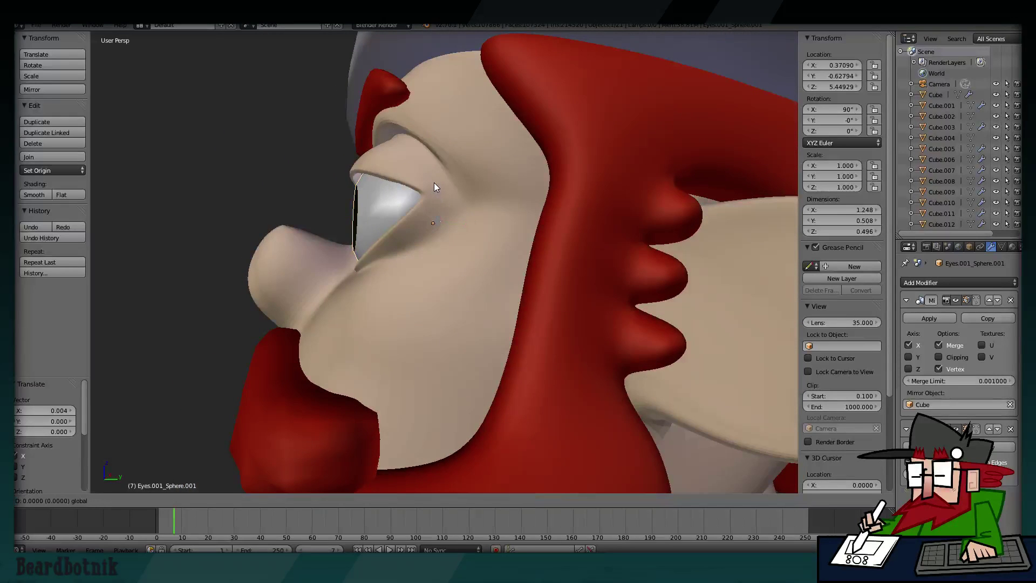
{"action": "key", "text": "z"}
{"action": "left_click", "coordinate": [432, 179]}
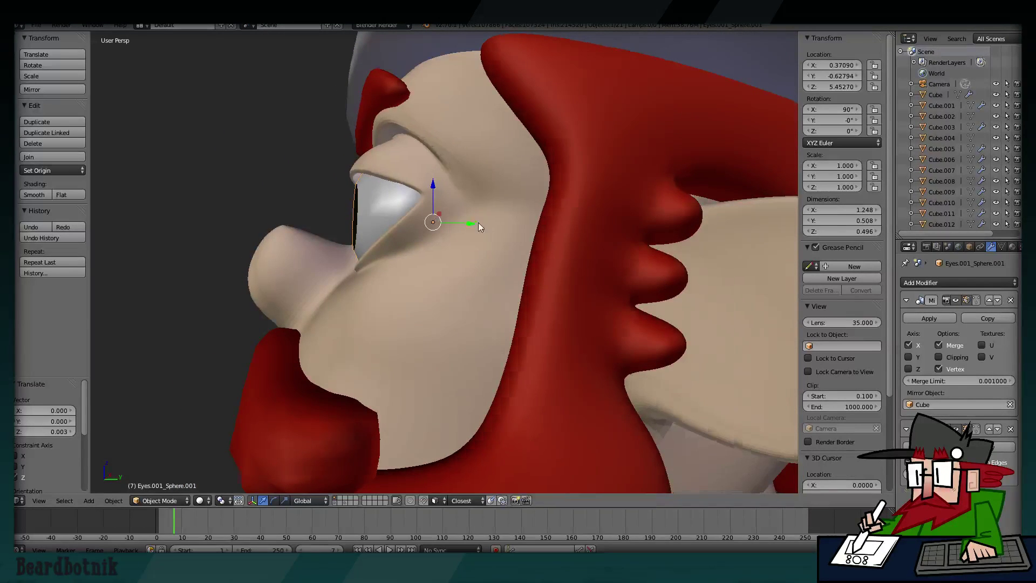
{"action": "mouse_move", "coordinate": [478, 223]}
{"action": "middle_mouse_down"}
{"action": "mouse_move", "coordinate": [579, 230]}
{"action": "mouse_move", "coordinate": [481, 252]}
{"action": "mouse_move", "coordinate": [578, 197]}
{"action": "middle_mouse_up"}
Nudge the eyeball along X, Y and Z to 0.36708, -0.61760, 5.46208, then deselect all.
{"action": "key", "text": "g"}
{"action": "key", "text": "x"}
{"action": "left_click", "coordinate": [566, 236]}
{"action": "key", "text": "g"}
{"action": "key", "text": "y"}
{"action": "left_click", "coordinate": [485, 253]}
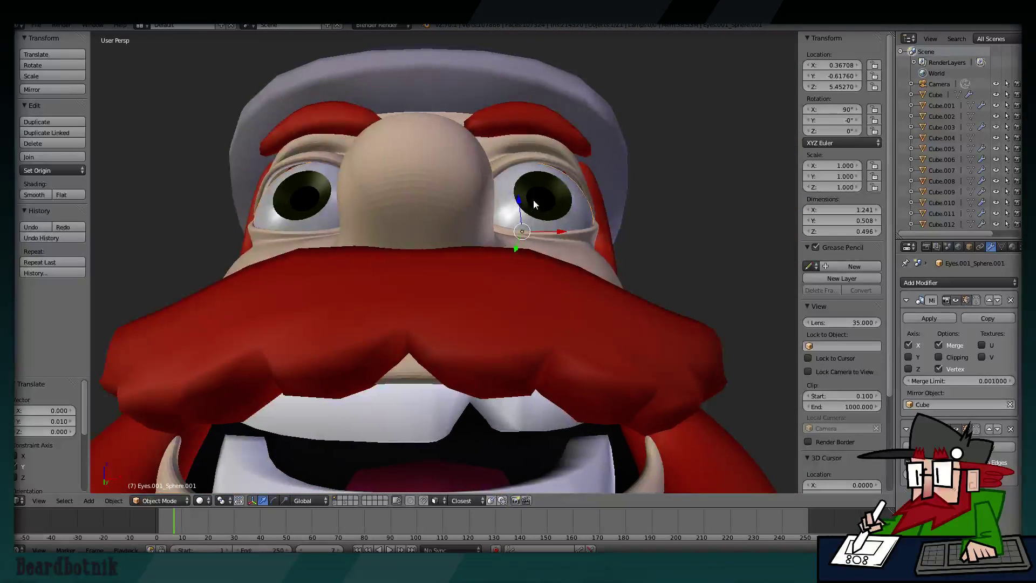
{"action": "key", "text": "g"}
{"action": "key", "text": "z"}
{"action": "left_click", "coordinate": [520, 198]}
{"action": "scroll", "coordinate": [522, 199], "scroll_direction": "down", "scroll_amount": 3}
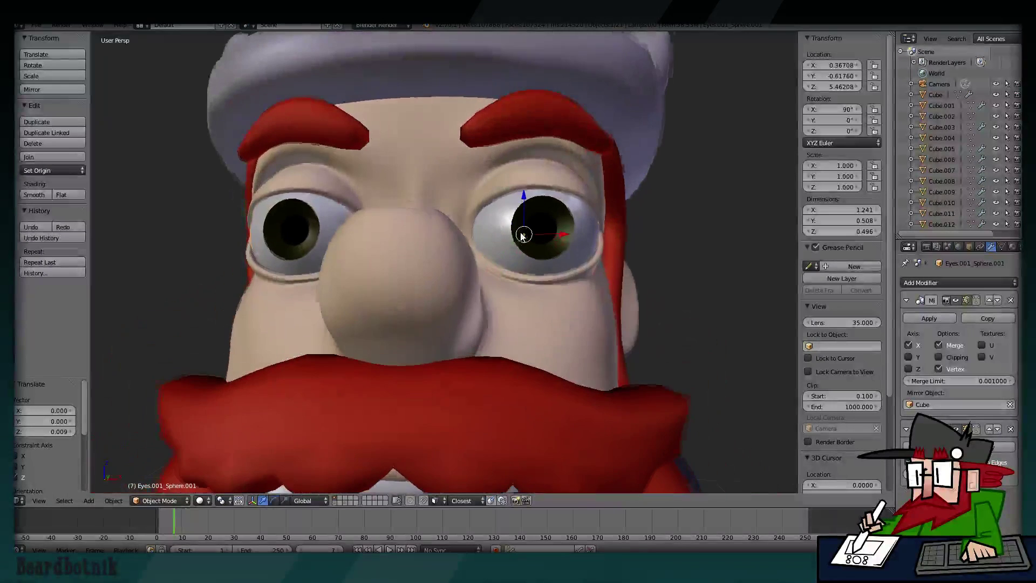
{"action": "scroll", "coordinate": [568, 220], "scroll_direction": "down", "scroll_amount": 3}
{"action": "key", "text": "a"}
{"action": "scroll", "coordinate": [595, 229], "scroll_direction": "down", "scroll_amount": 3}
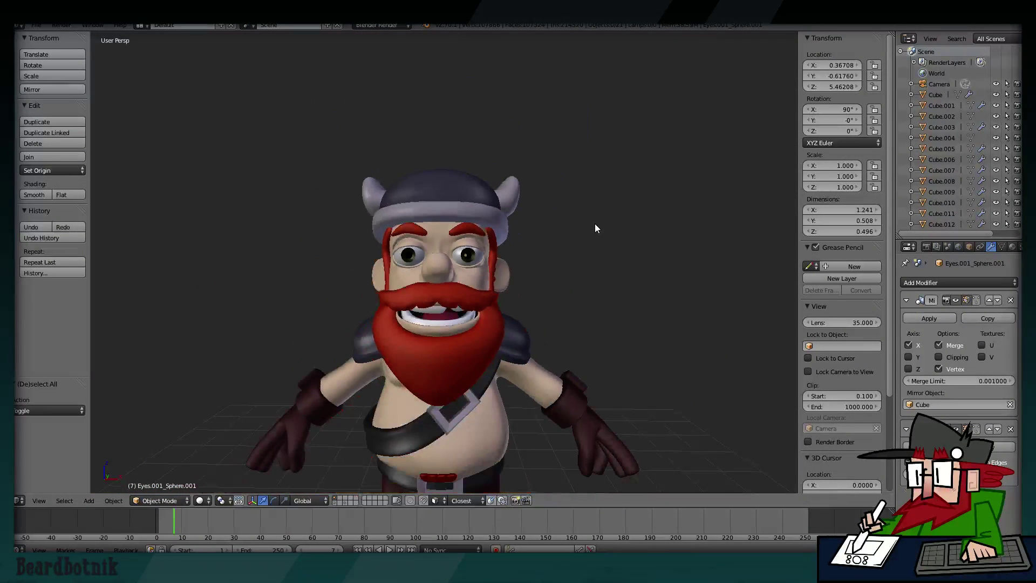
{"action": "right_click", "coordinate": [488, 400]}
{"action": "scroll", "coordinate": [595, 290], "scroll_direction": "down", "scroll_amount": 1}
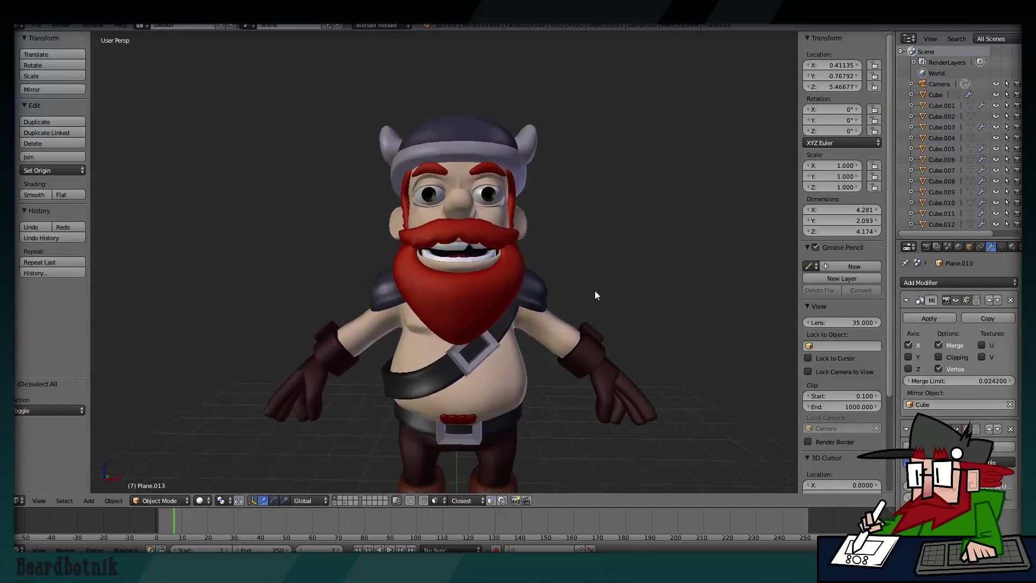
{"action": "scroll", "coordinate": [595, 290], "scroll_direction": "down", "scroll_amount": 1}
{"action": "scroll", "coordinate": [595, 290], "scroll_direction": "down", "scroll_amount": 1}
{"action": "mouse_move", "coordinate": [595, 290]}
{"action": "middle_mouse_down"}
{"action": "mouse_move", "coordinate": [538, 292]}
{"action": "mouse_move", "coordinate": [594, 293]}
{"action": "middle_mouse_up"}
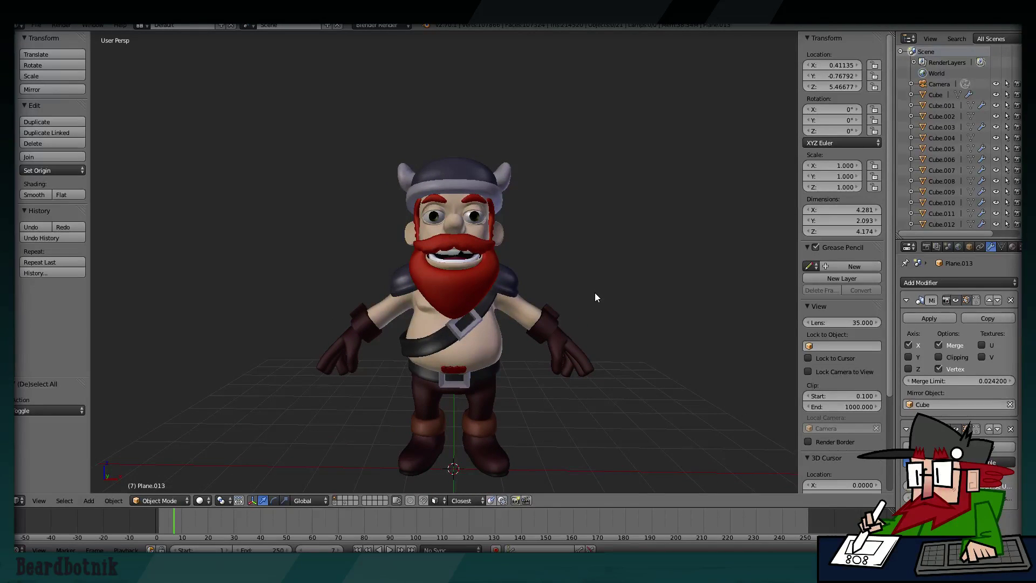
{"action": "mouse_move", "coordinate": [595, 293]}
{"action": "middle_mouse_down"}
{"action": "mouse_move", "coordinate": [616, 284]}
{"action": "mouse_move", "coordinate": [705, 292]}
{"action": "mouse_move", "coordinate": [475, 289]}
{"action": "middle_mouse_up"}
{"action": "scroll", "coordinate": [475, 290], "scroll_direction": "up", "scroll_amount": 3}
{"action": "key", "text": "Tab"}
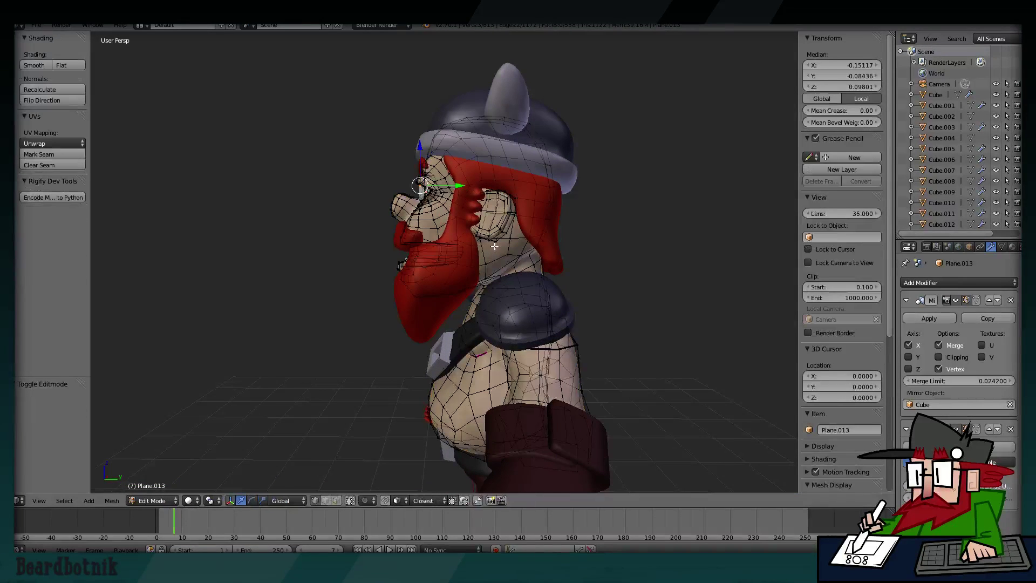
{"action": "scroll", "coordinate": [495, 247], "scroll_direction": "up", "scroll_amount": 3}
{"action": "key", "text": "Tab"}
{"action": "scroll", "coordinate": [411, 250], "scroll_direction": "down", "scroll_amount": 3}
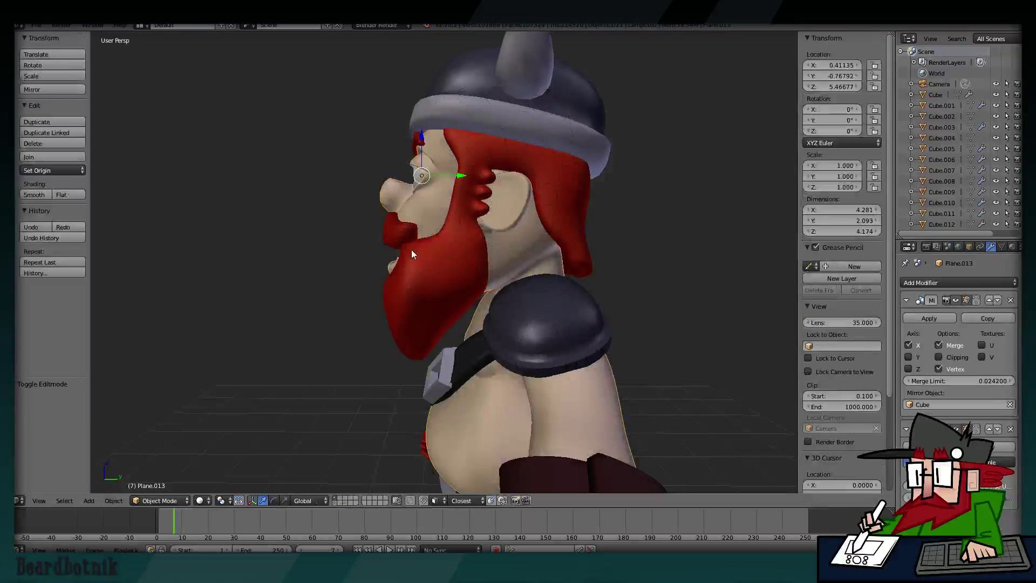
{"action": "key", "text": "a"}
{"action": "mouse_move", "coordinate": [368, 244]}
{"action": "middle_mouse_down"}
{"action": "mouse_move", "coordinate": [496, 250]}
{"action": "mouse_move", "coordinate": [486, 241]}
{"action": "mouse_move", "coordinate": [612, 260]}
{"action": "mouse_move", "coordinate": [648, 253]}
{"action": "mouse_move", "coordinate": [612, 261]}
{"action": "mouse_move", "coordinate": [593, 244]}
{"action": "middle_mouse_up"}
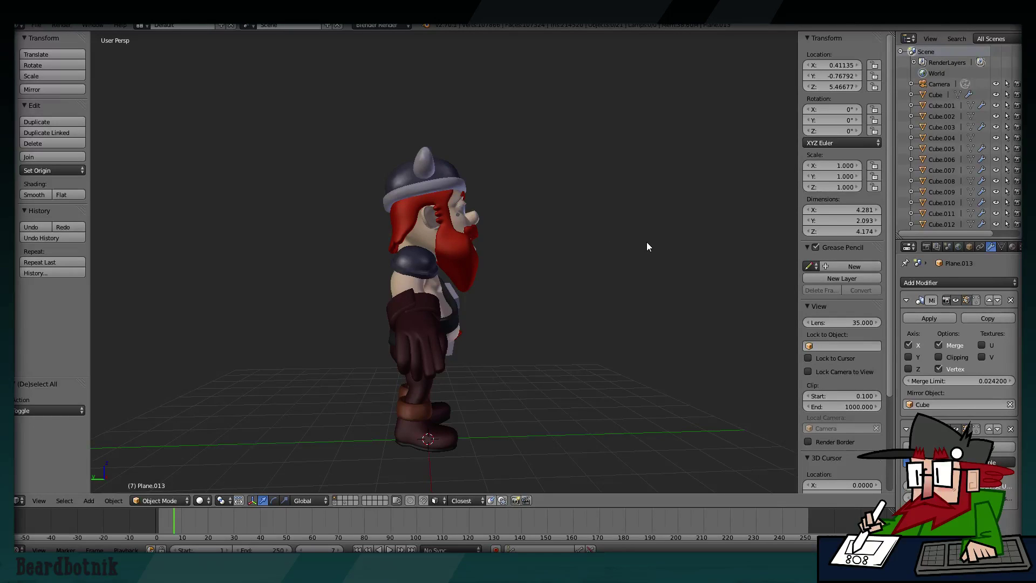
{"action": "mouse_move", "coordinate": [647, 245]}
{"action": "middle_mouse_down"}
{"action": "mouse_move", "coordinate": [521, 247]}
{"action": "mouse_move", "coordinate": [527, 212]}
{"action": "middle_mouse_up"}
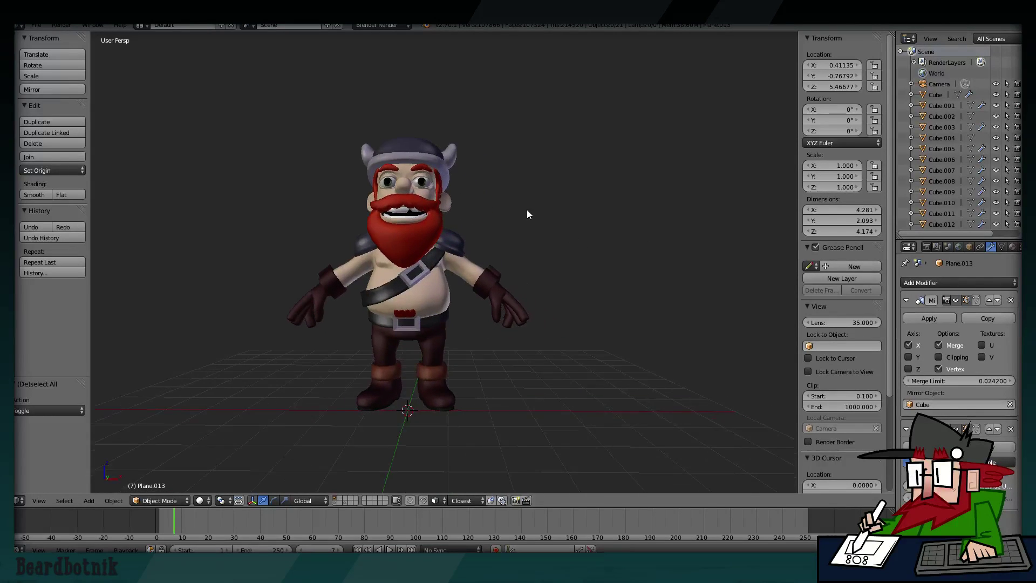
Save the viking character file from the File menu and orbit to review it.
{"action": "left_click", "coordinate": [37, 26]}
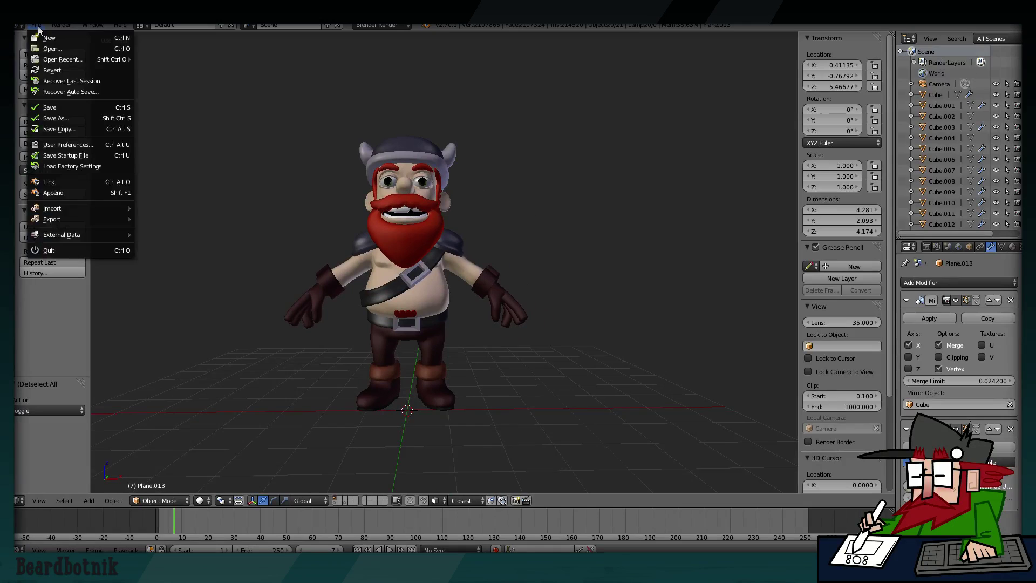
{"action": "left_click", "coordinate": [51, 107]}
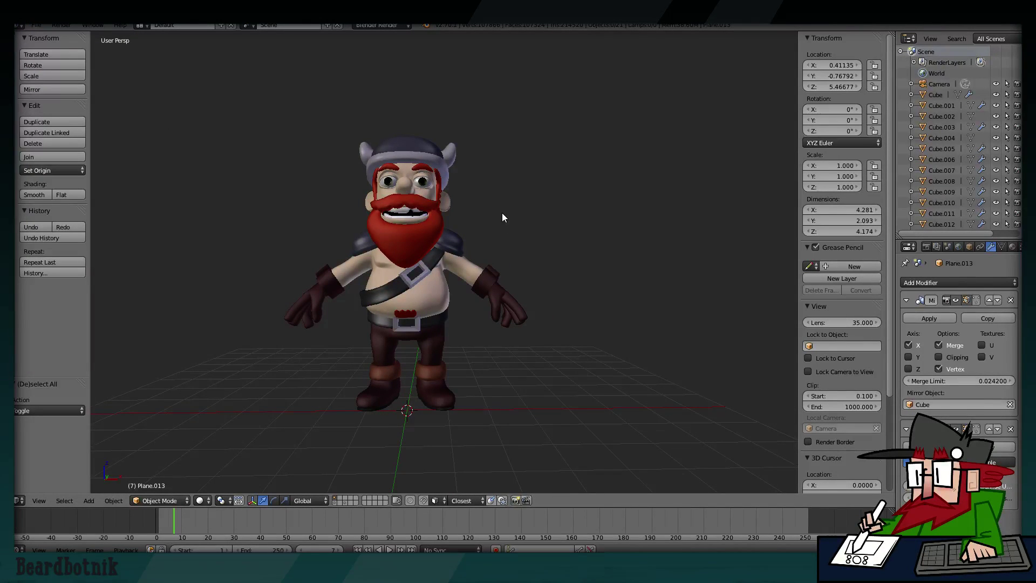
{"action": "mouse_move", "coordinate": [502, 217]}
{"action": "middle_mouse_down"}
{"action": "mouse_move", "coordinate": [432, 226]}
{"action": "mouse_move", "coordinate": [428, 254]}
{"action": "mouse_move", "coordinate": [412, 225]}
{"action": "mouse_move", "coordinate": [394, 225]}
{"action": "mouse_move", "coordinate": [744, 222]}
{"action": "mouse_move", "coordinate": [488, 225]}
{"action": "mouse_move", "coordinate": [504, 221]}
{"action": "mouse_move", "coordinate": [358, 246]}
{"action": "mouse_move", "coordinate": [252, 215]}
{"action": "mouse_move", "coordinate": [465, 222]}
{"action": "mouse_move", "coordinate": [411, 236]}
{"action": "mouse_move", "coordinate": [384, 232]}
{"action": "mouse_move", "coordinate": [512, 227]}
{"action": "middle_mouse_up"}
{"action": "scroll", "coordinate": [507, 216], "scroll_direction": "up", "scroll_amount": 4}
{"action": "scroll", "coordinate": [415, 231], "scroll_direction": "down", "scroll_amount": 4}
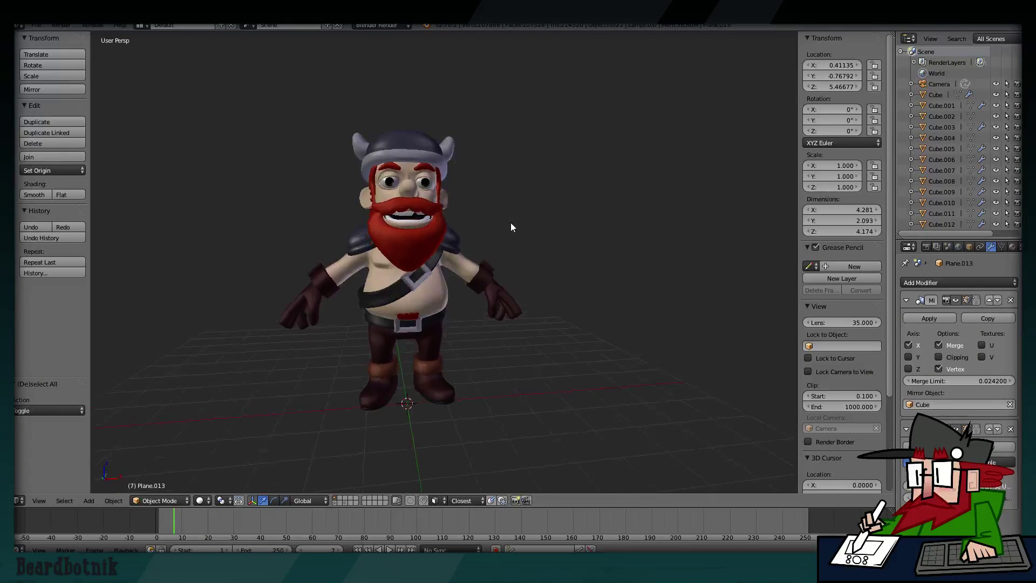
Select the character mesh, toggle Edit Mode on and off, and deselect everything.
{"action": "scroll", "coordinate": [511, 227], "scroll_direction": "up", "scroll_amount": 1}
{"action": "scroll", "coordinate": [527, 234], "scroll_direction": "up", "scroll_amount": 2}
{"action": "right_click", "coordinate": [461, 345]}
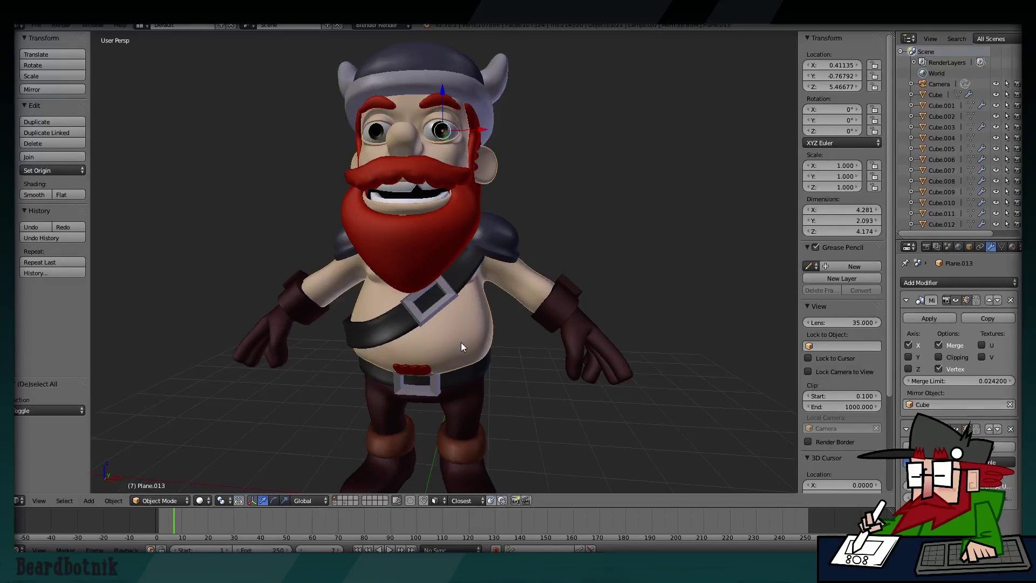
{"action": "key", "text": "Tab"}
{"action": "mouse_move", "coordinate": [461, 347]}
{"action": "middle_mouse_down"}
{"action": "mouse_move", "coordinate": [324, 324]}
{"action": "mouse_move", "coordinate": [242, 326]}
{"action": "mouse_move", "coordinate": [238, 308]}
{"action": "mouse_move", "coordinate": [511, 305]}
{"action": "middle_mouse_up"}
{"action": "key", "text": "Tab"}
{"action": "key", "text": "a"}
Orbit to a three-quarter view and save the viking file again.
{"action": "scroll", "coordinate": [522, 295], "scroll_direction": "down", "scroll_amount": 2}
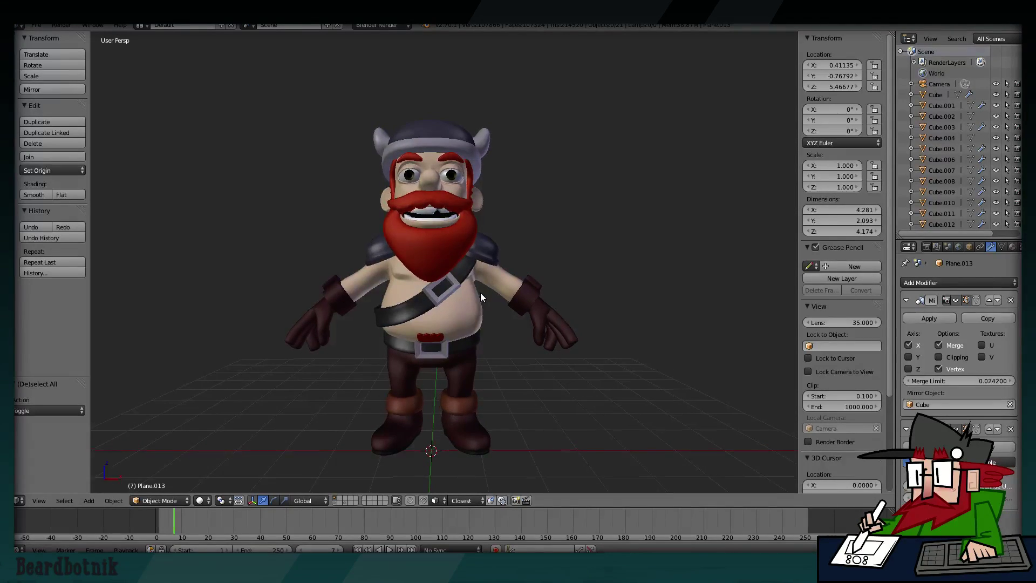
{"action": "mouse_move", "coordinate": [481, 297]}
{"action": "middle_mouse_down"}
{"action": "mouse_move", "coordinate": [523, 299]}
{"action": "mouse_move", "coordinate": [484, 293]}
{"action": "middle_mouse_up"}
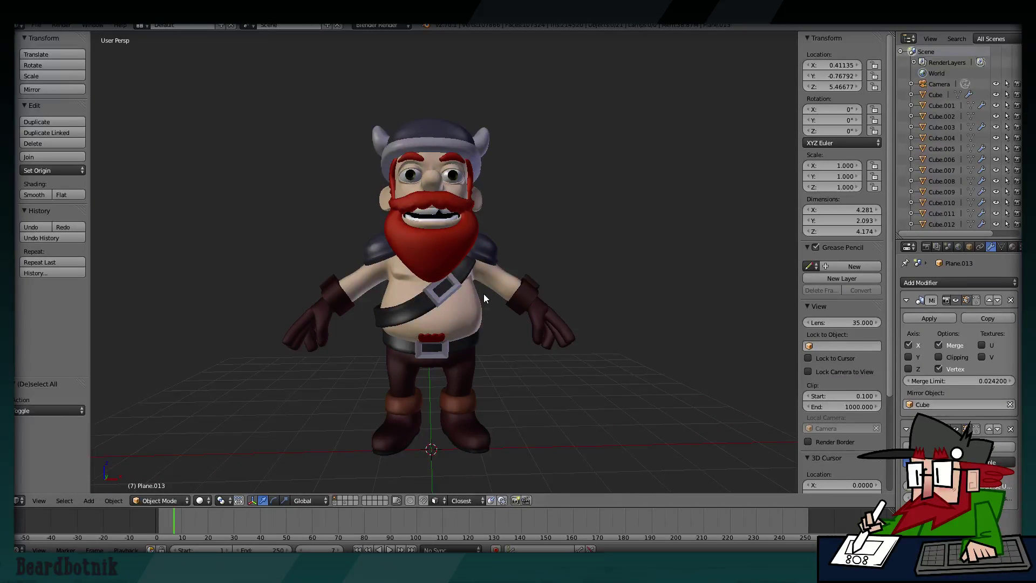
{"action": "left_click", "coordinate": [36, 25]}
{"action": "left_click", "coordinate": [75, 107]}
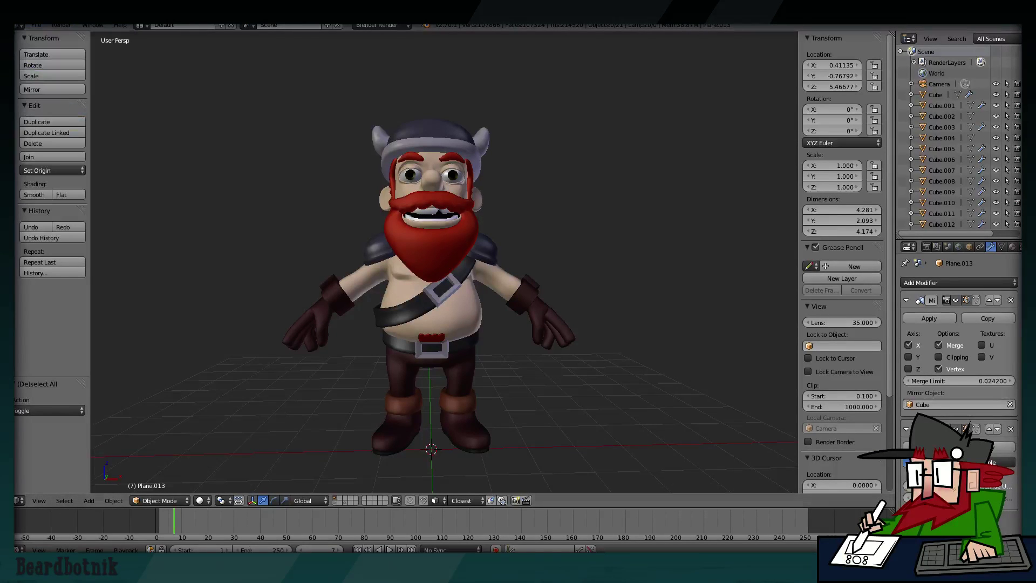